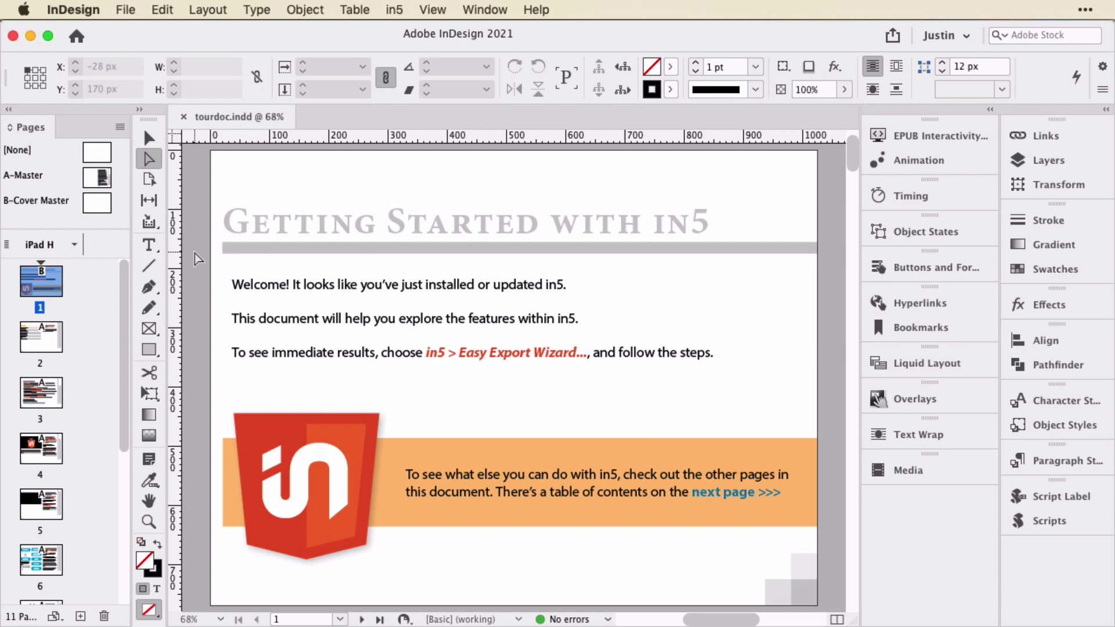
# - Peek at the in5 menu, then show the Window > Interactive submenu from Animation to Timing
pyautogui.click(394, 9)
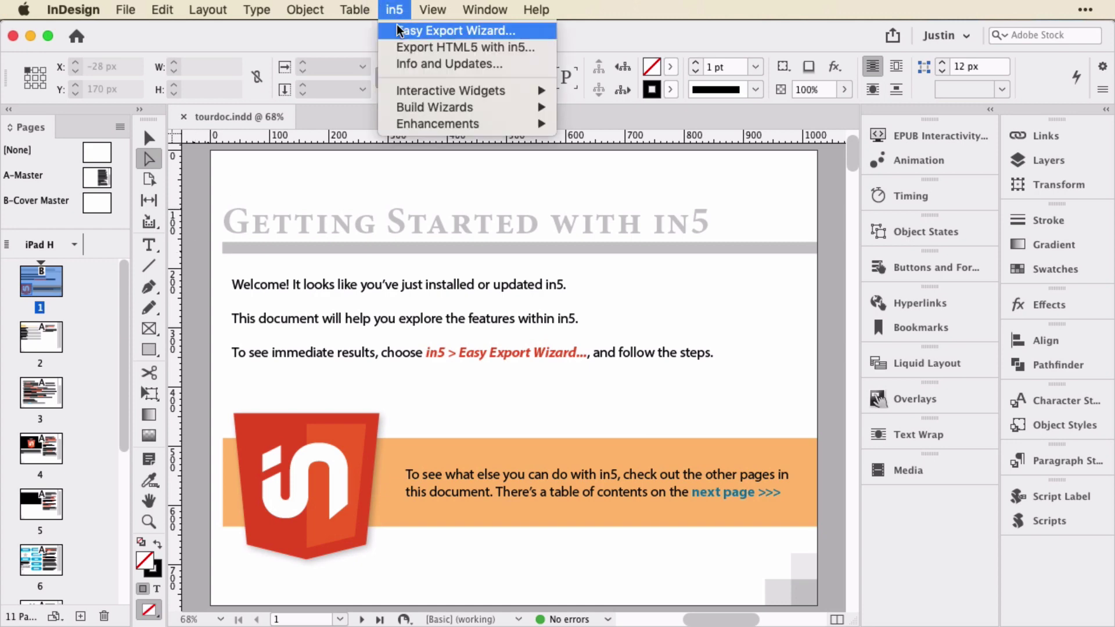
pyautogui.click(392, 15)
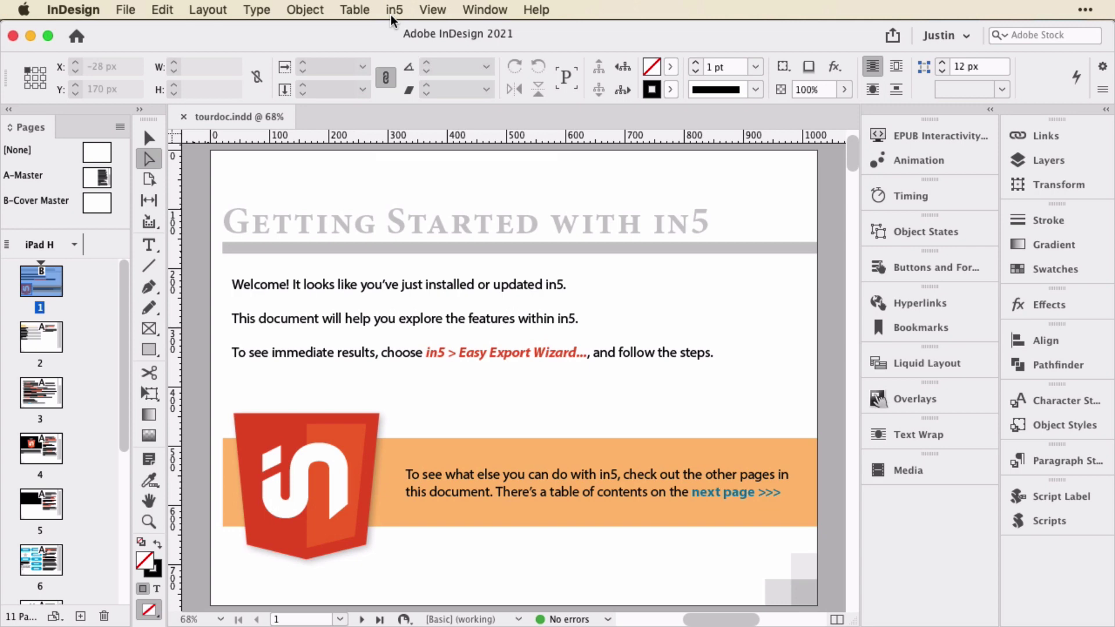
pyautogui.click(486, 8)
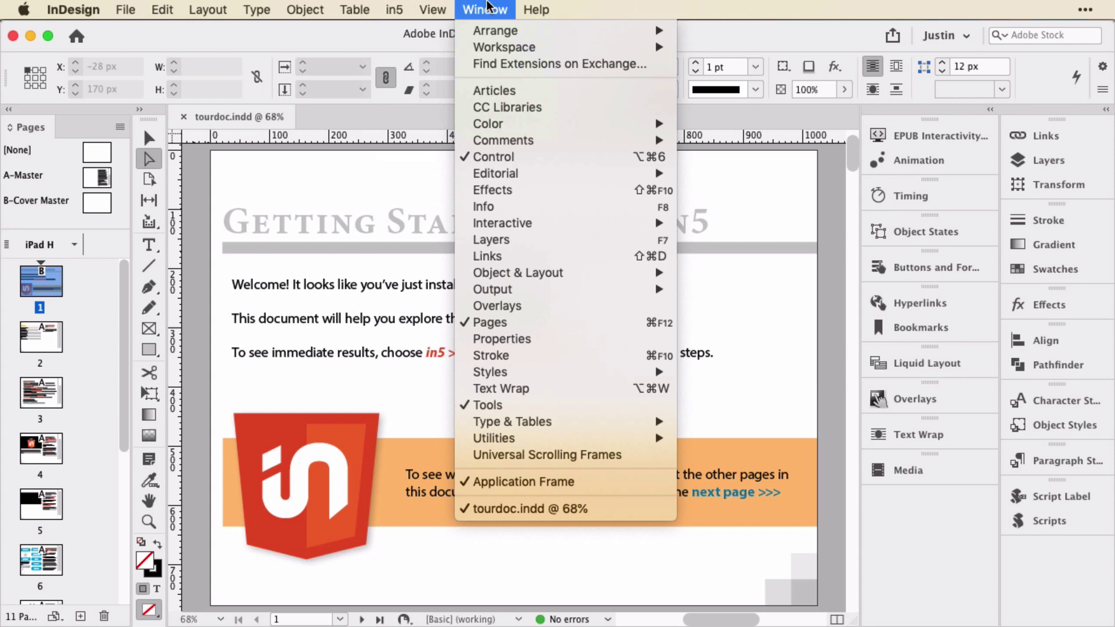
pyautogui.moveTo(564, 224)
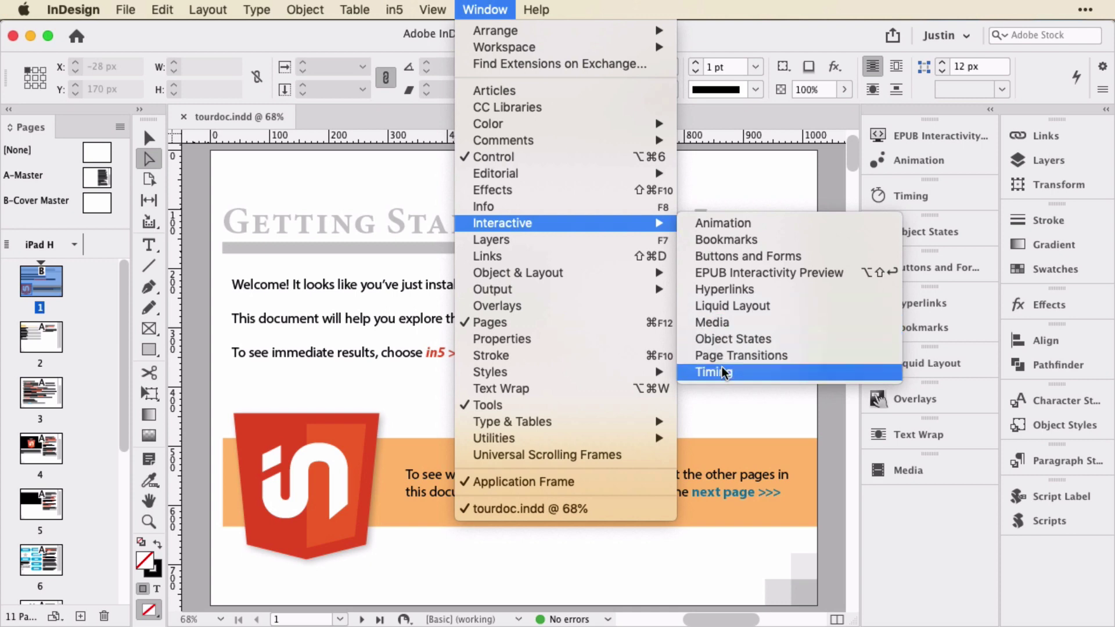
# - Scroll to the table of contents page and select its Contents frame and vertical heading
pyautogui.click(194, 289)
pyautogui.scroll(-1, 194, 288)
pyautogui.scroll(-10, 194, 288)
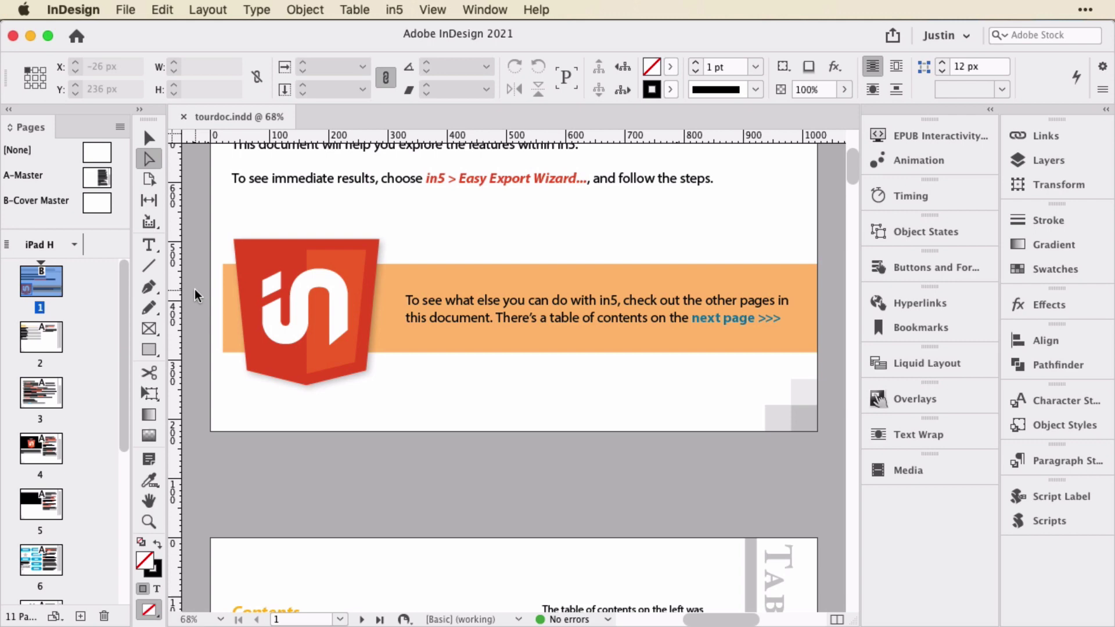
pyautogui.scroll(-3, 194, 288)
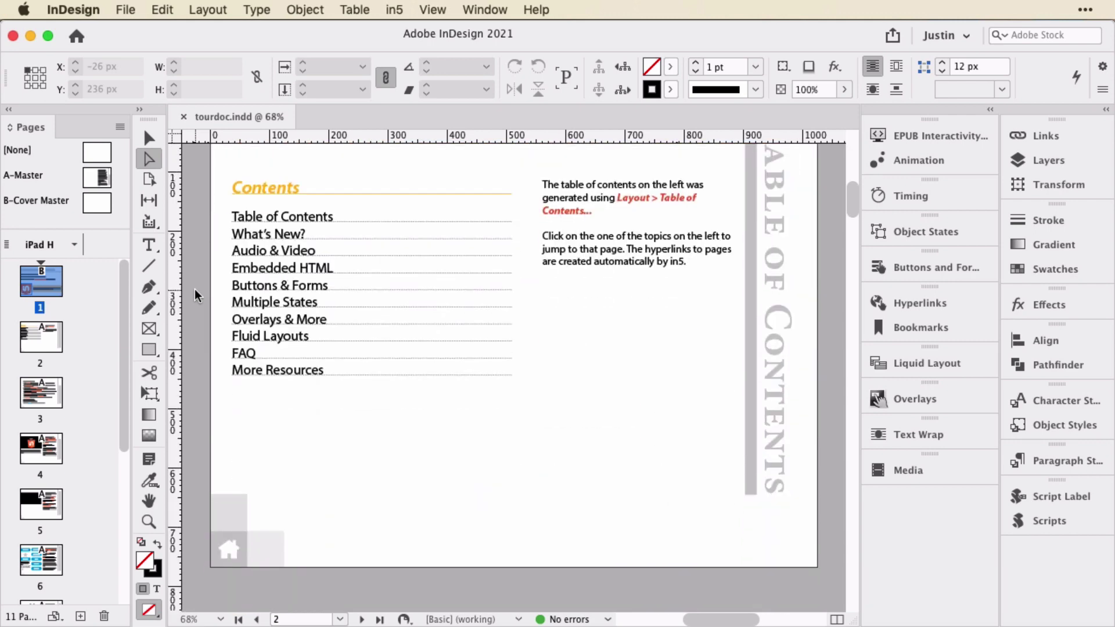
pyautogui.click(288, 240)
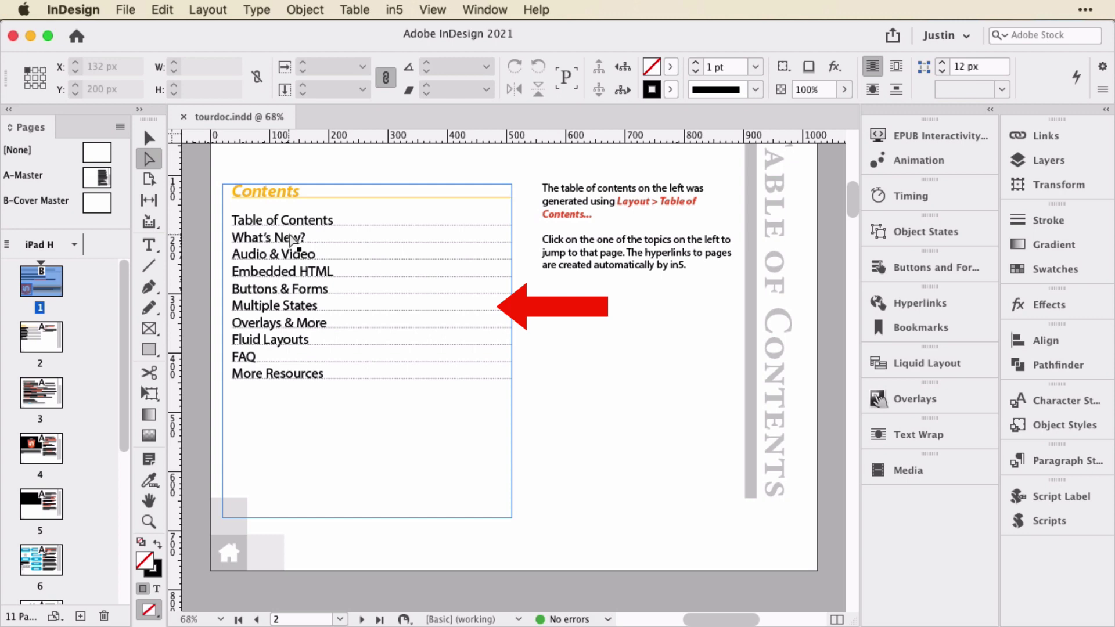
pyautogui.click(581, 281)
pyautogui.click(775, 253)
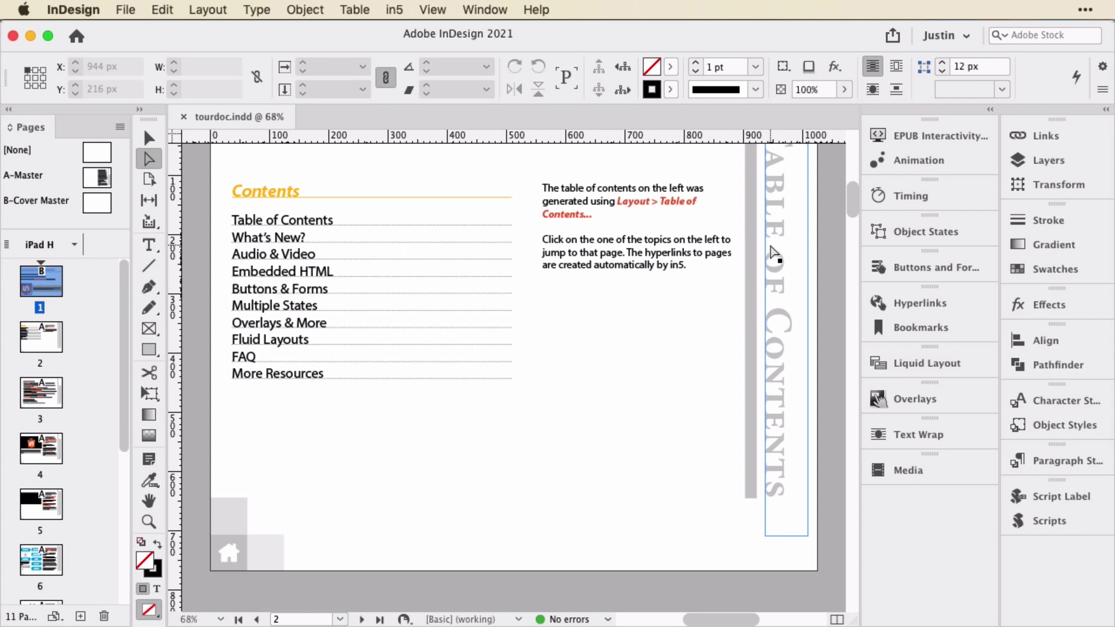
# - Look up Table of Contents under Layout, then move to What's New and scroll toward page 4
pyautogui.click(207, 9)
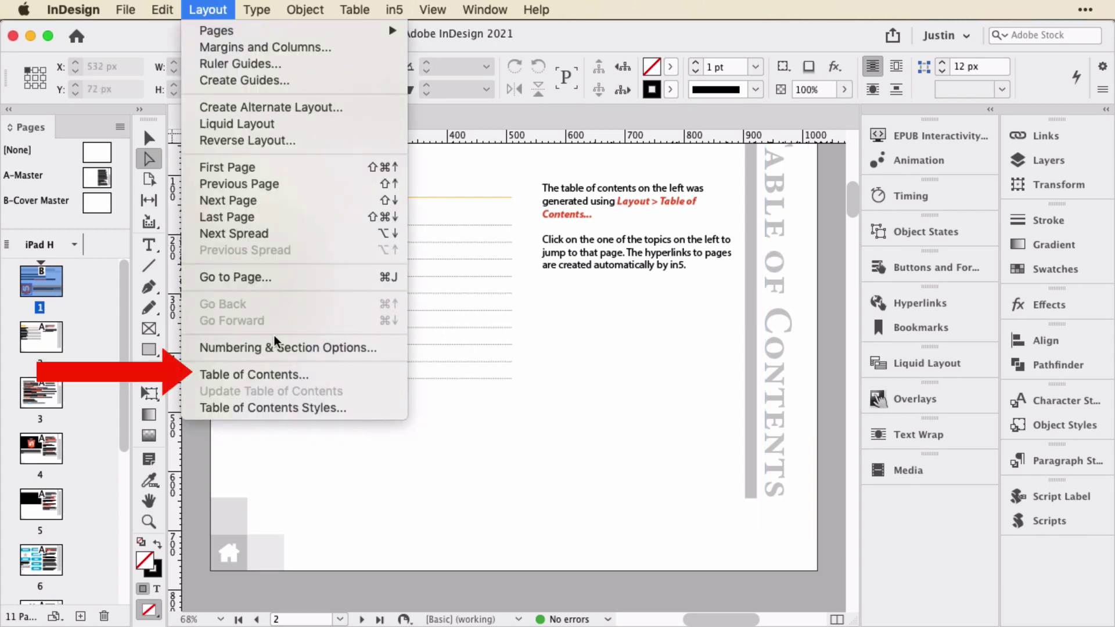
pyautogui.click(560, 363)
pyautogui.hotkey('shift', 'pagedown')
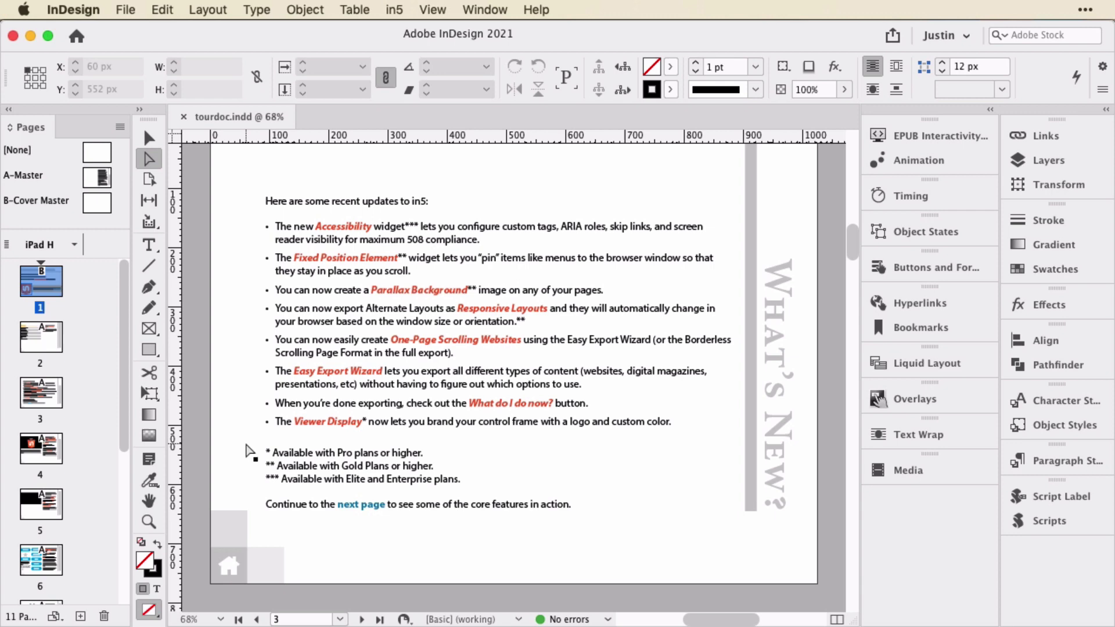
pyautogui.scroll(-1, 250, 452)
pyautogui.scroll(-10, 250, 452)
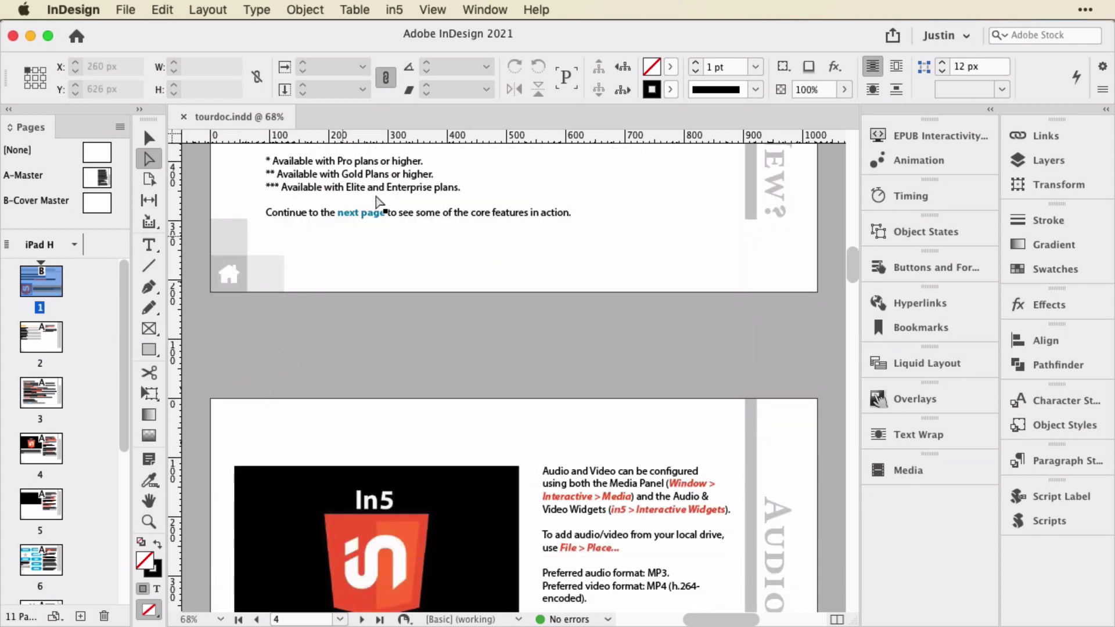
# - Select the words 'next page' on the What's New page with the Type tool
pyautogui.click(376, 204)
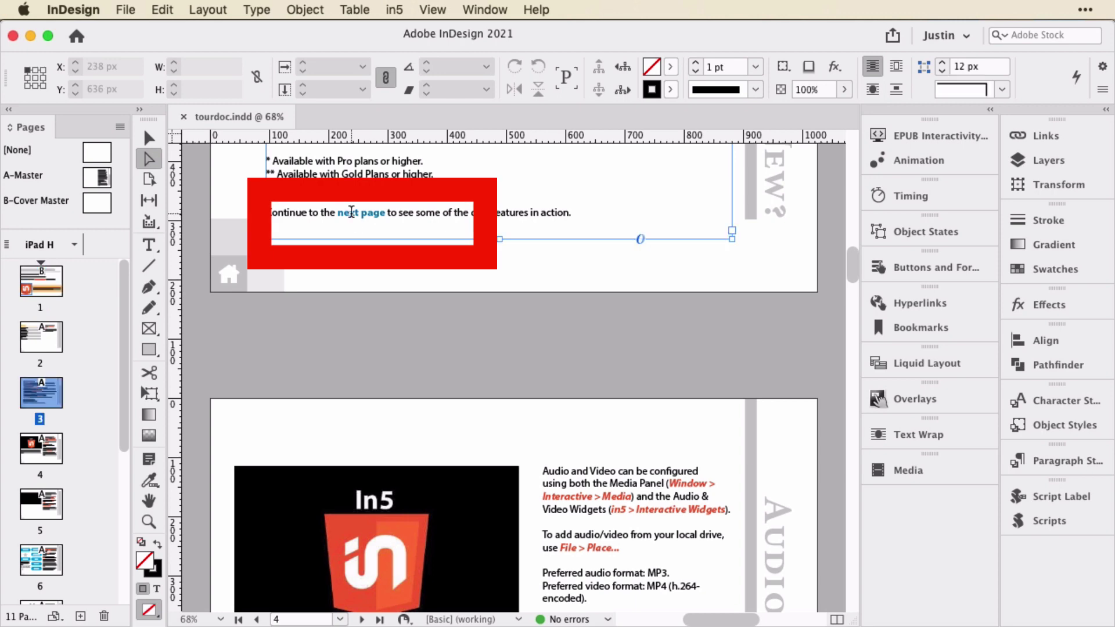
pyautogui.doubleClick(341, 213)
pyautogui.moveTo(341, 213); pyautogui.dragTo(384, 214)
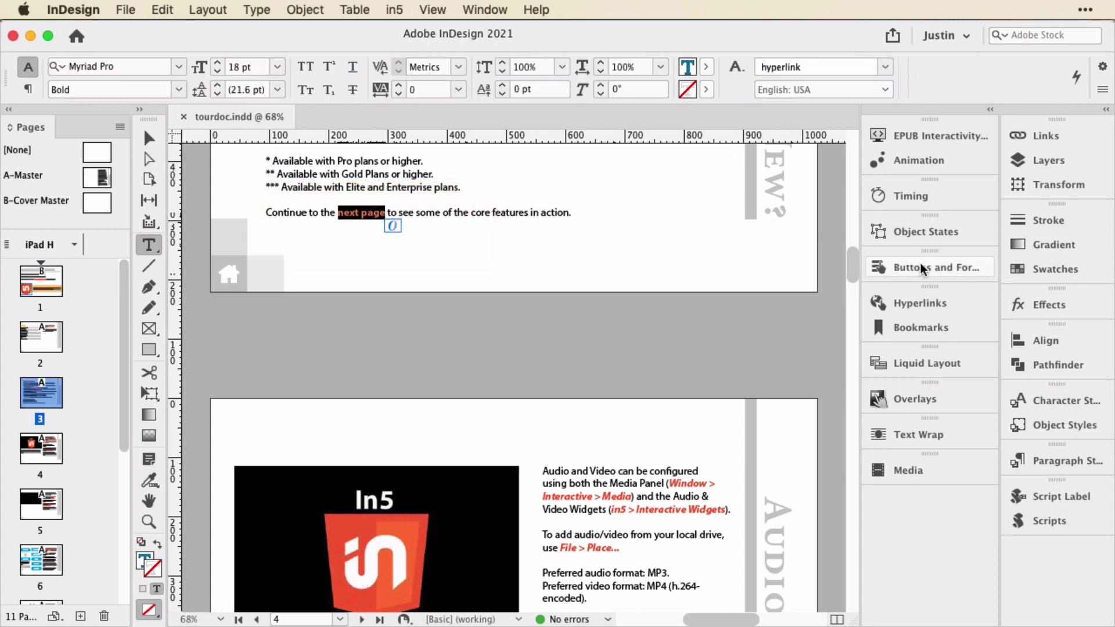
# - Keep the 'next page' hyperlink's destination as Page 4 and scroll down to page 4
pyautogui.click(917, 303)
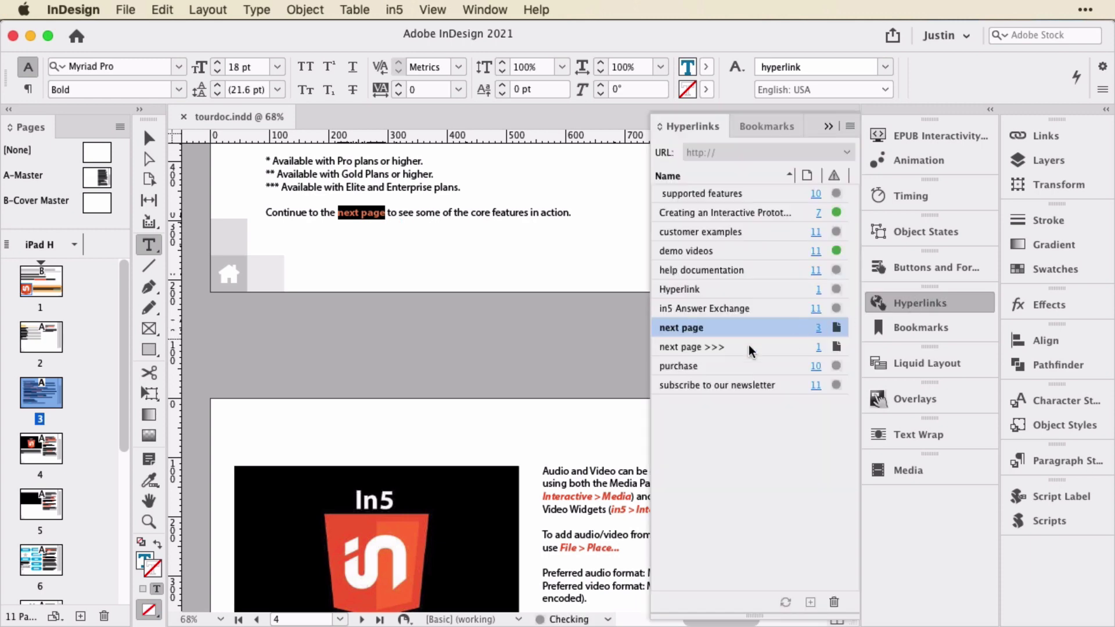
pyautogui.doubleClick(714, 327)
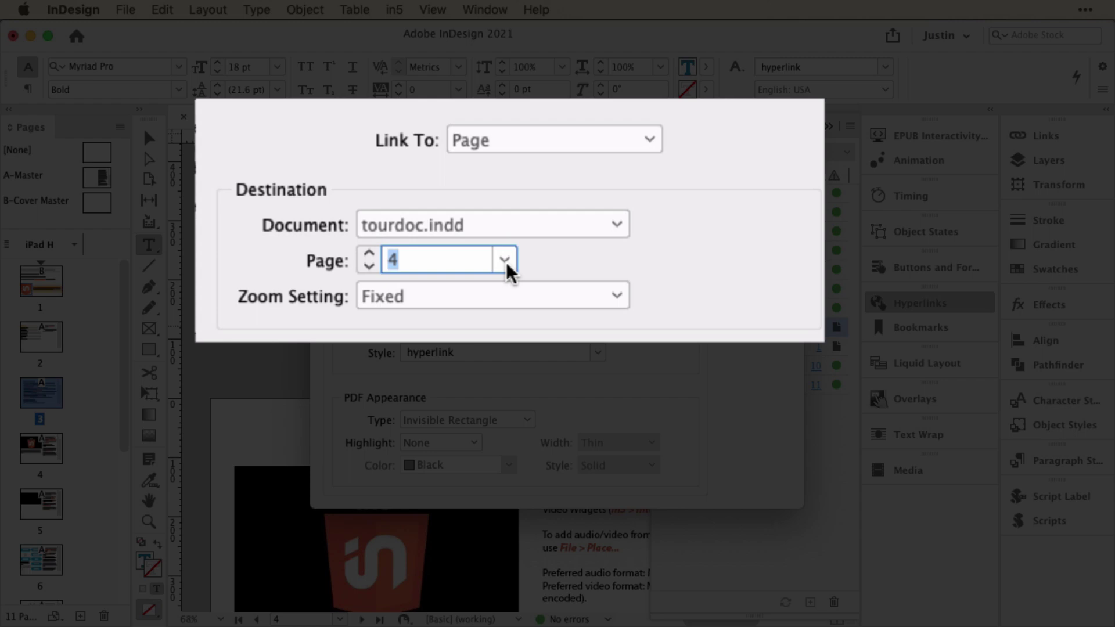
pyautogui.press('Return')
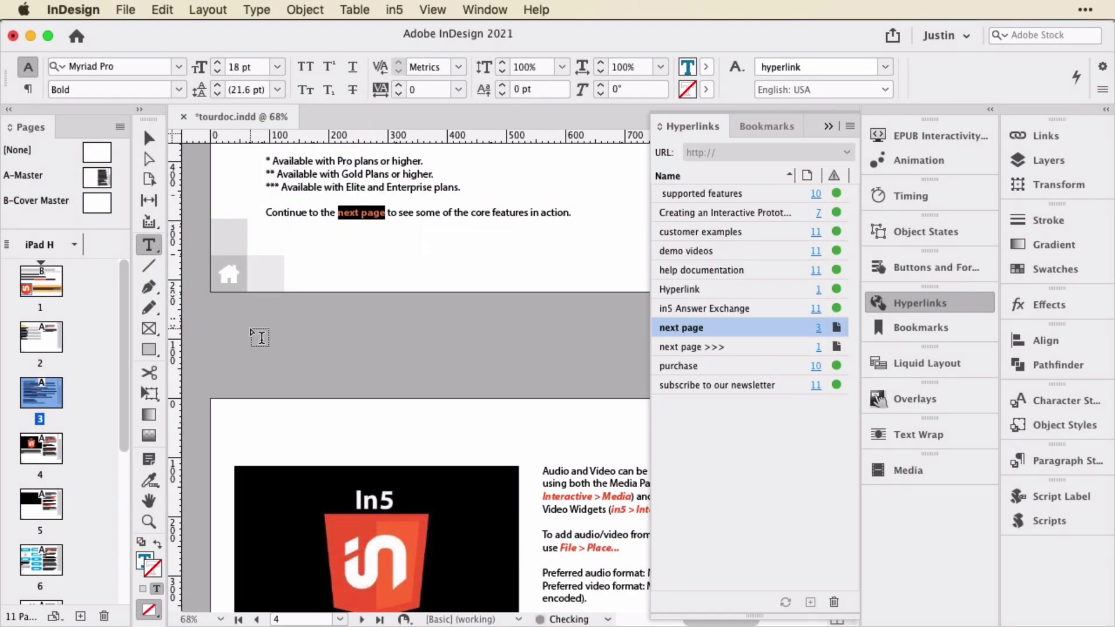
pyautogui.click(150, 138)
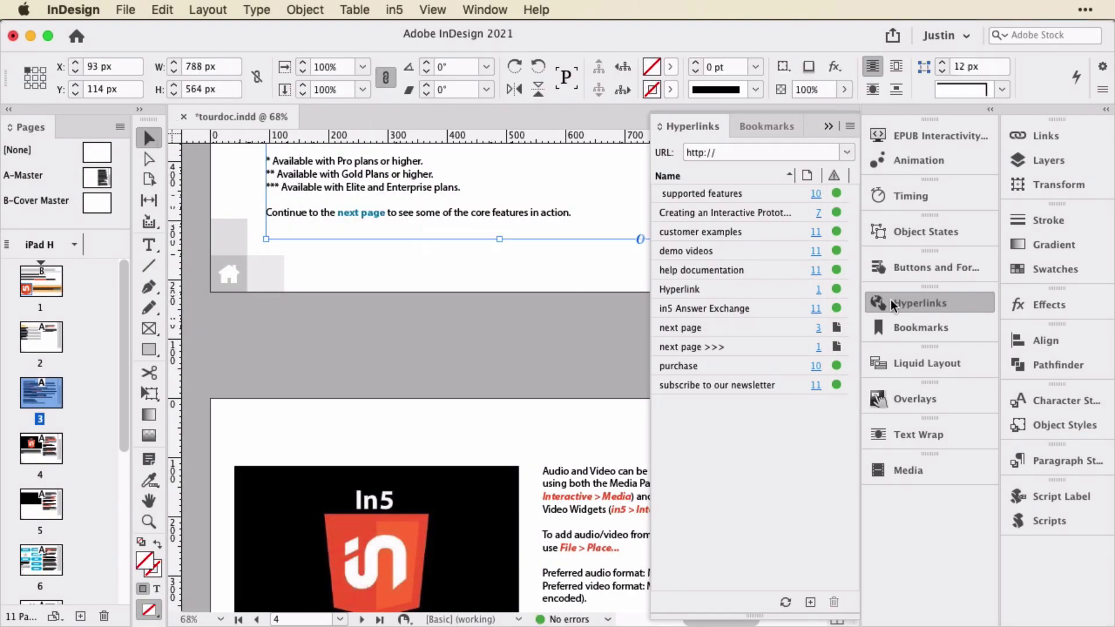
pyautogui.click(895, 303)
pyautogui.scroll(-5, 300, 372)
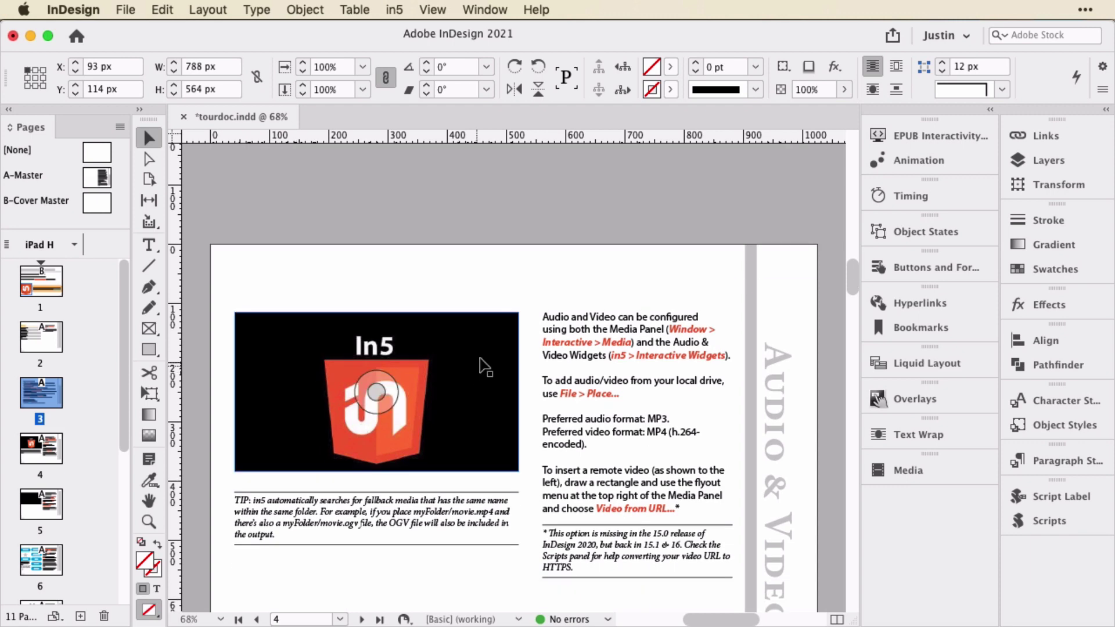
# - Set the page 4 video's poster to its 00:02 frame, then cancel Place Video from URL
pyautogui.click(484, 359)
pyautogui.scroll(-3, 537, 347)
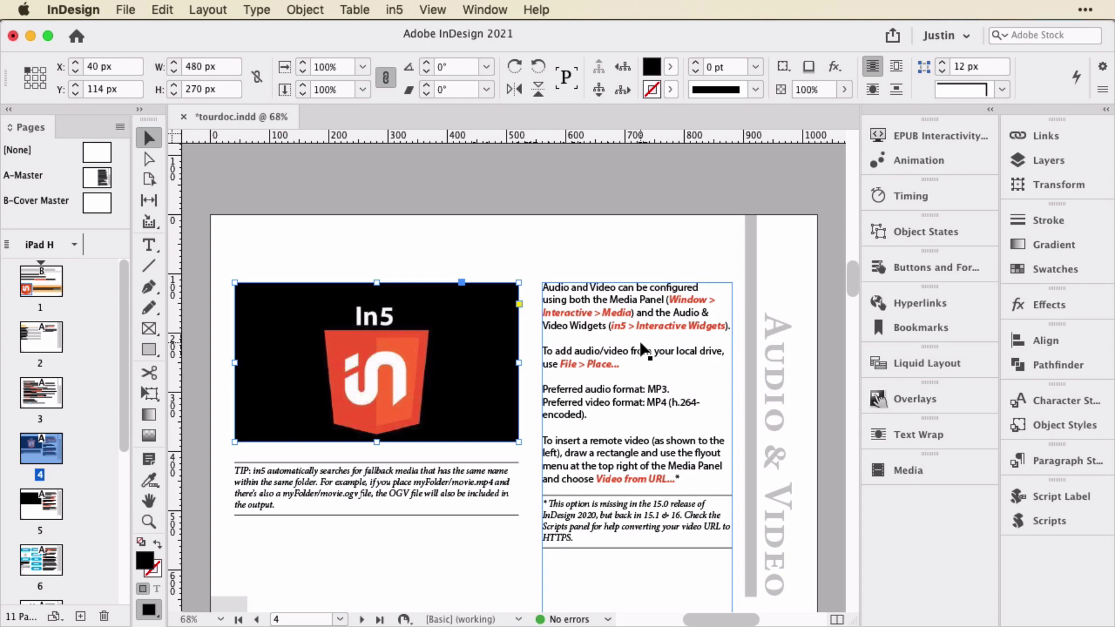
pyautogui.click(906, 472)
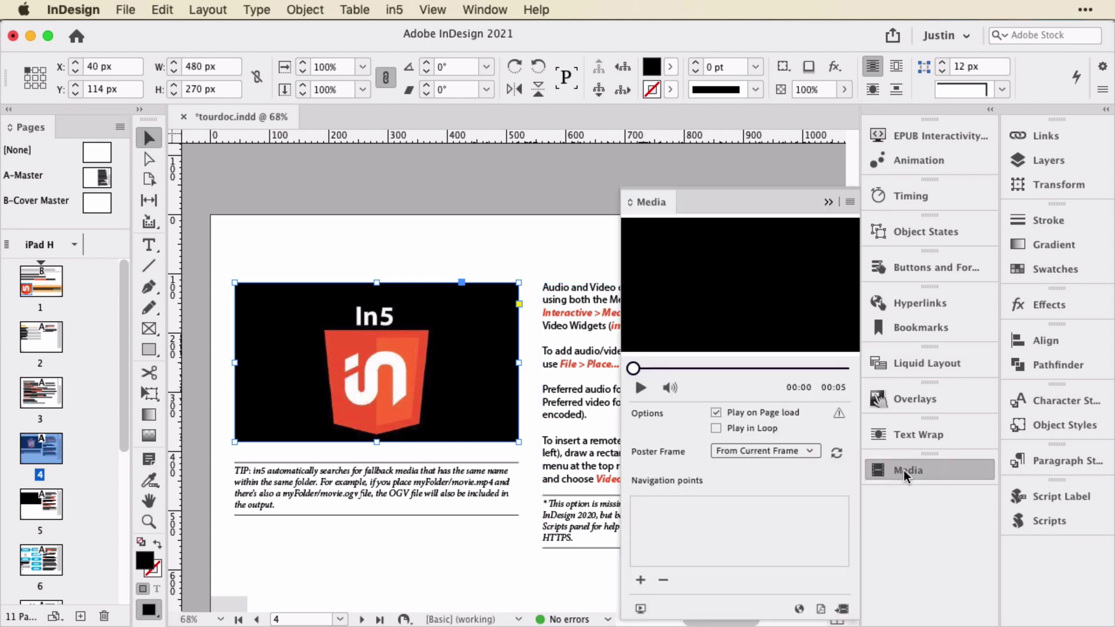
pyautogui.moveTo(634, 368); pyautogui.dragTo(750, 370)
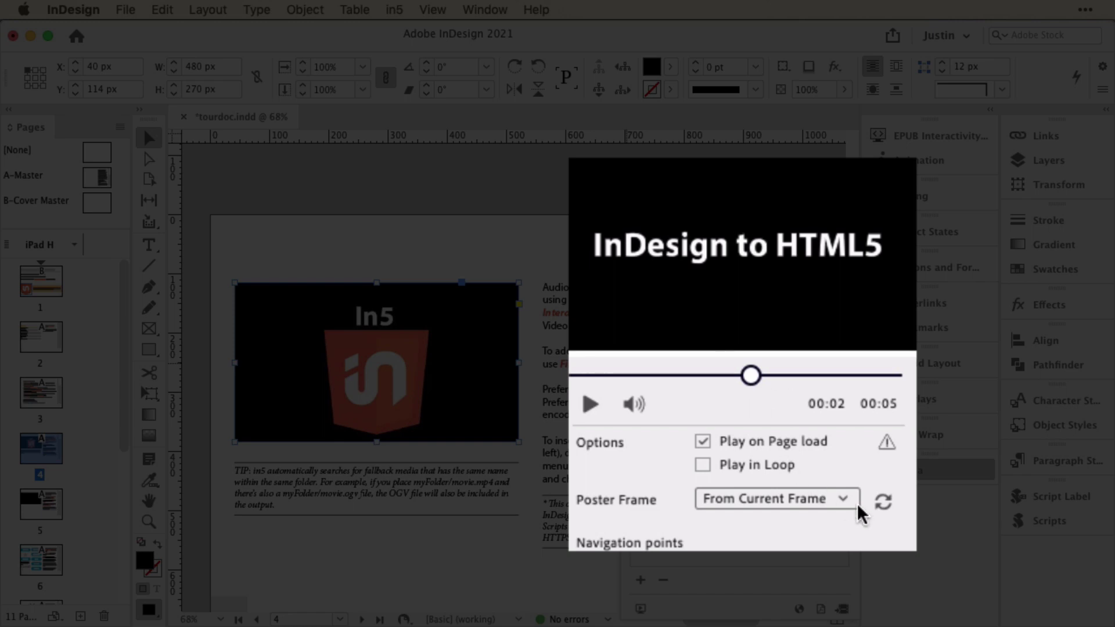
pyautogui.click(883, 502)
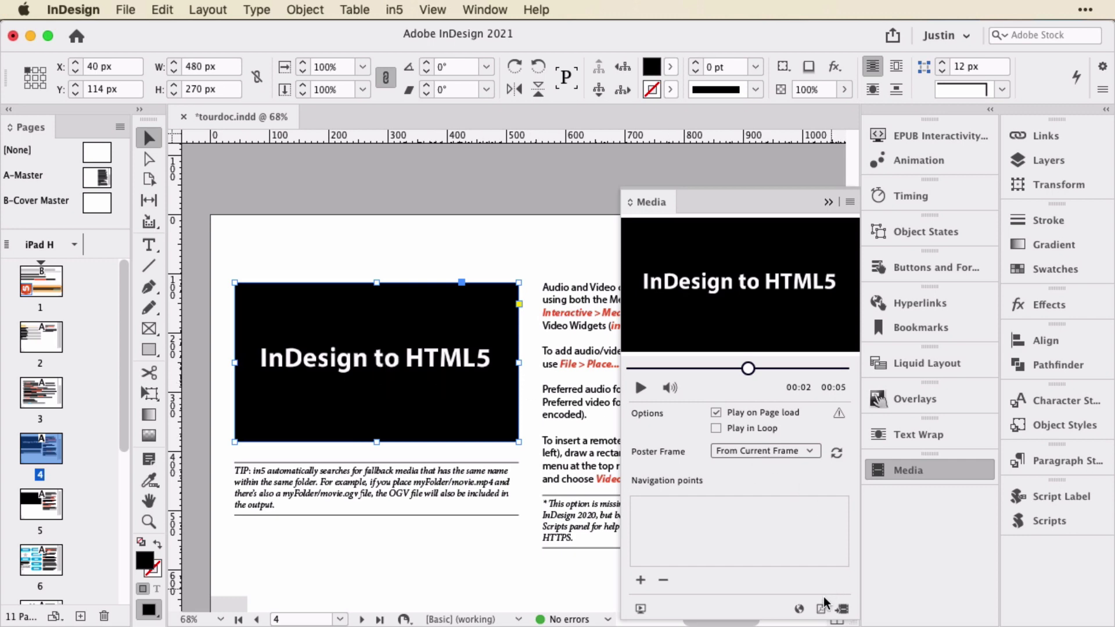
pyautogui.click(800, 609)
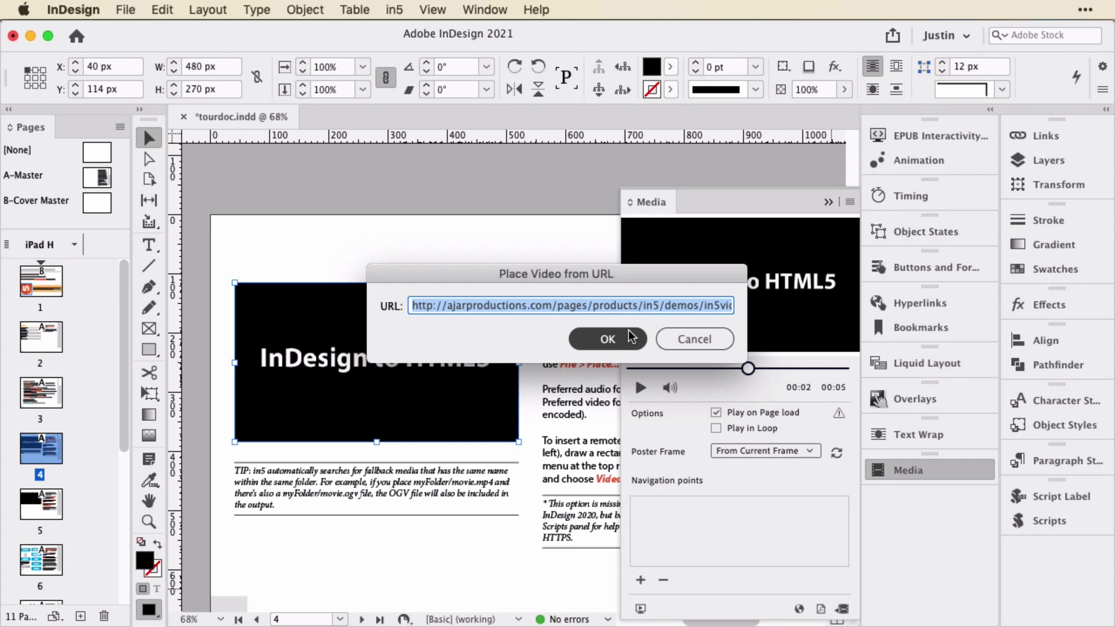
pyautogui.click(694, 340)
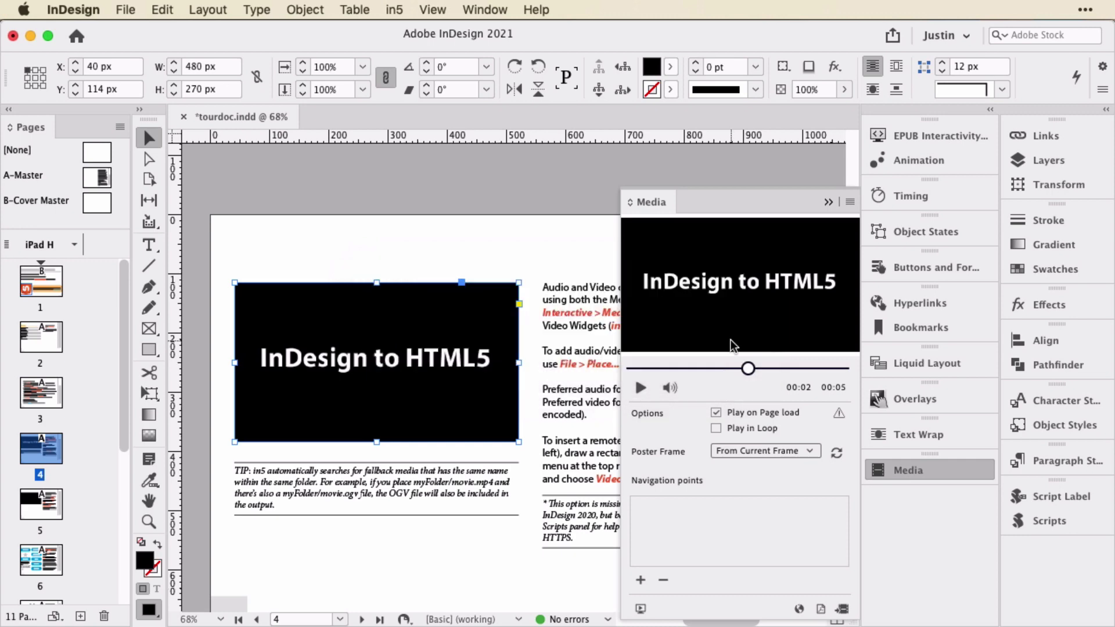
# - Close the Media panel and open the in5 Video Settings widget for the video
pyautogui.click(829, 203)
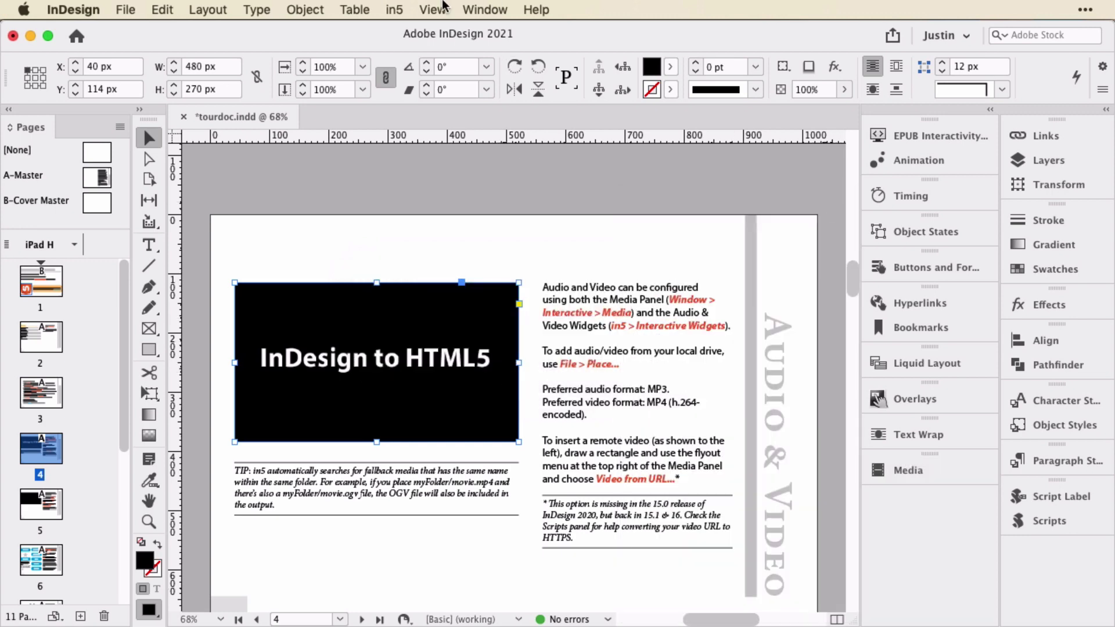
pyautogui.click(394, 7)
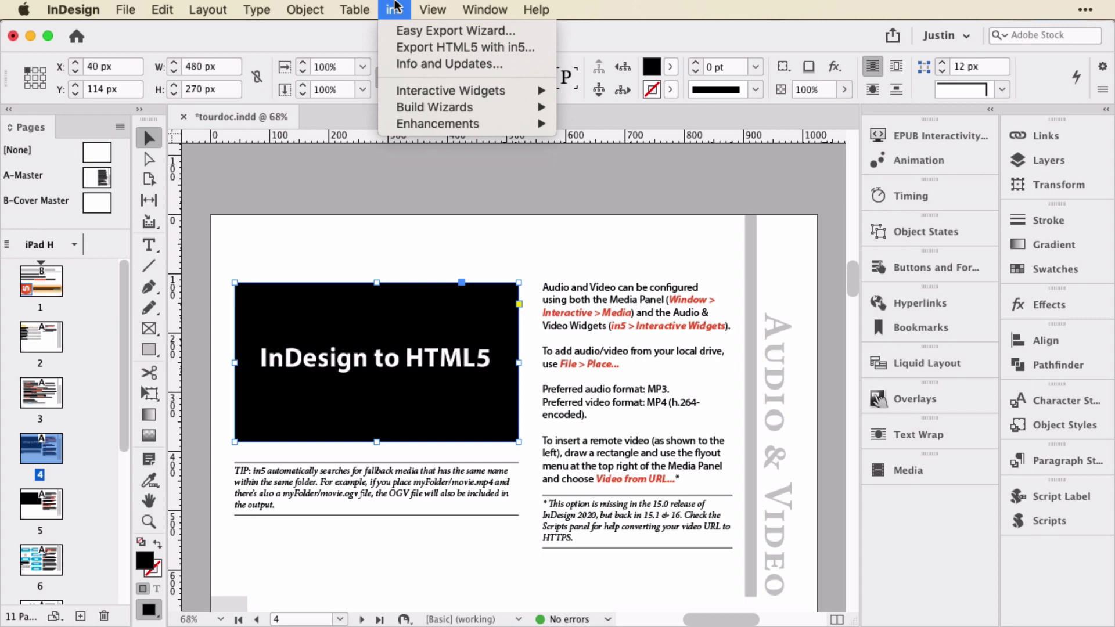
pyautogui.moveTo(437, 93)
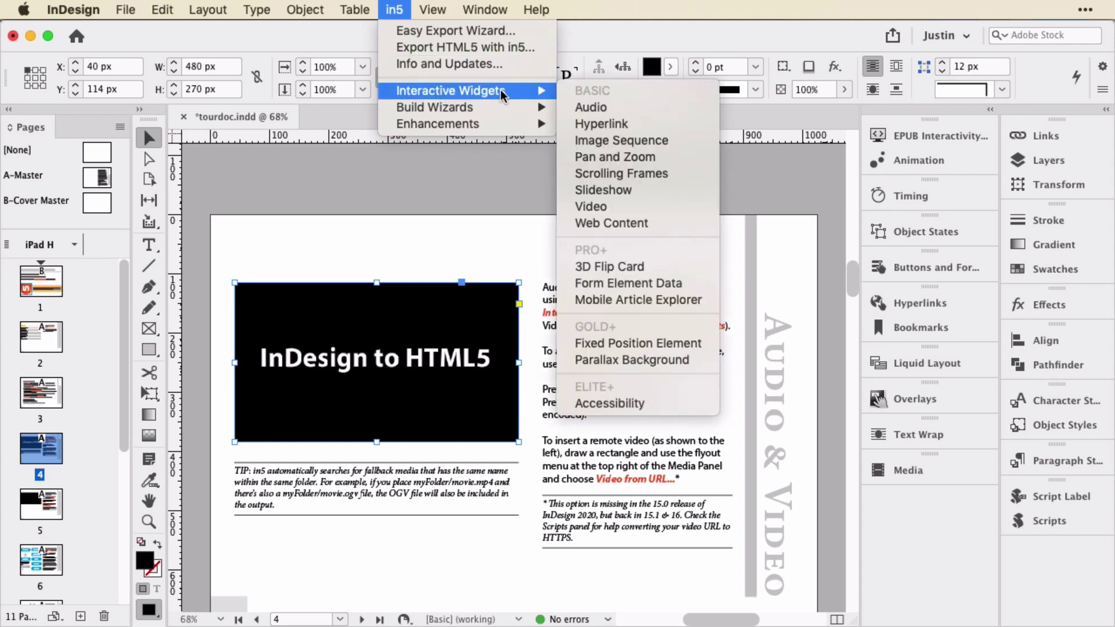
pyautogui.click(681, 209)
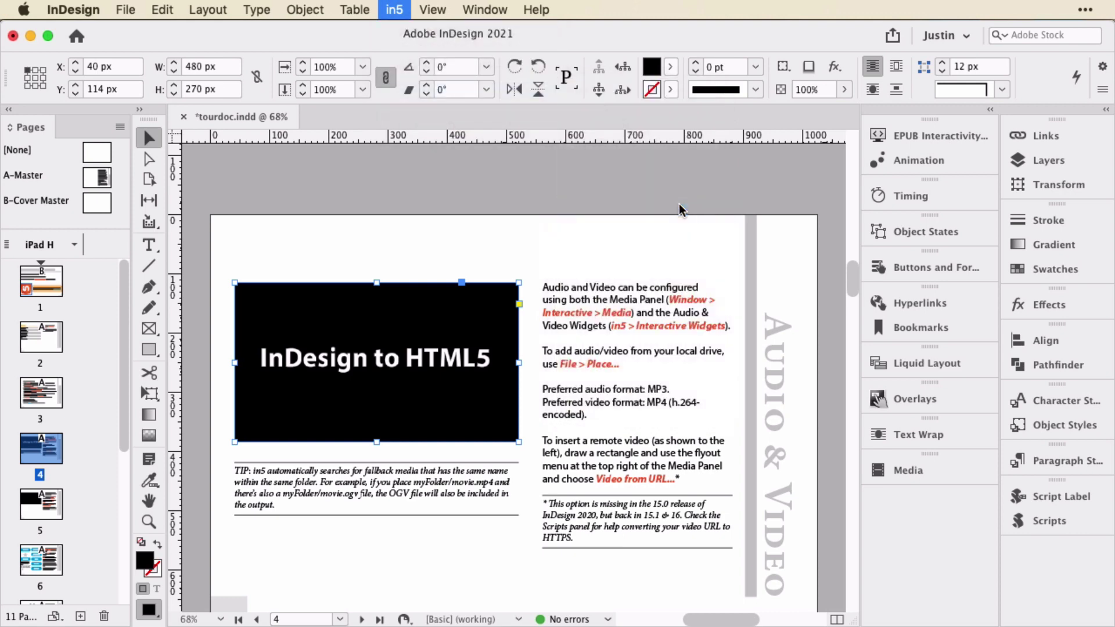
pyautogui.moveTo(550, 107); pyautogui.dragTo(698, 81)
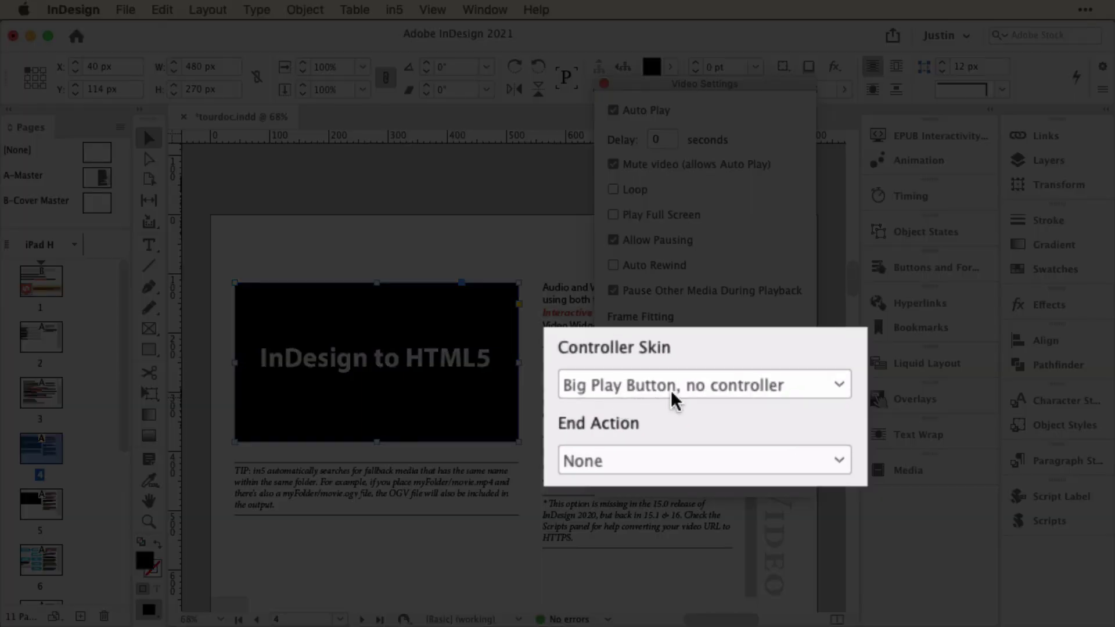
# - Keep the controller skin as Big Play Button, no controller, and close the settings
pyautogui.click(678, 385)
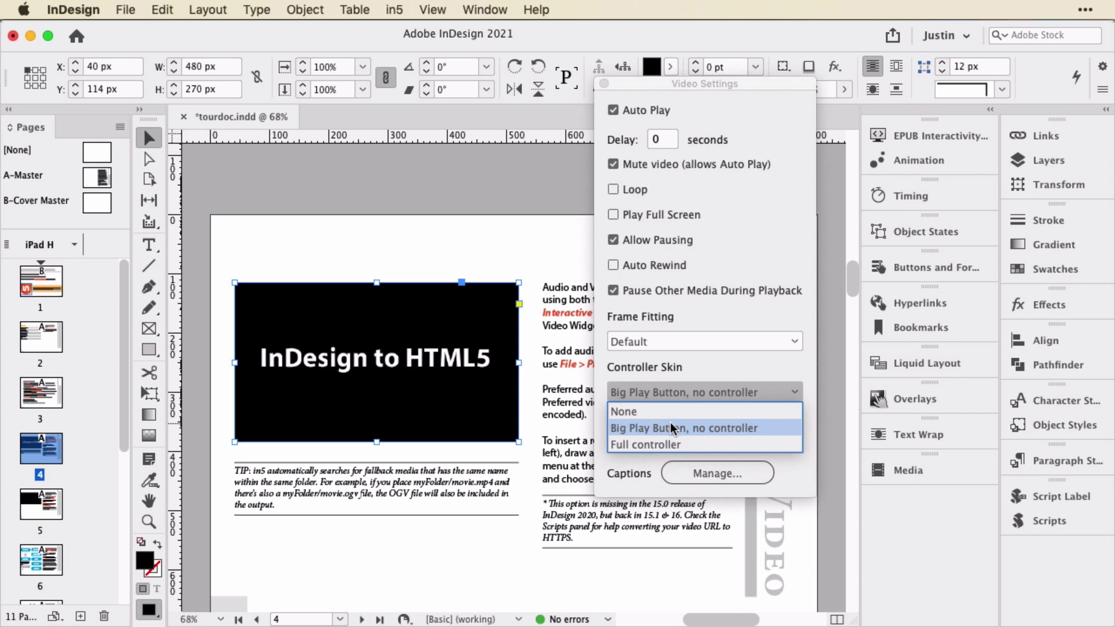
pyautogui.click(683, 365)
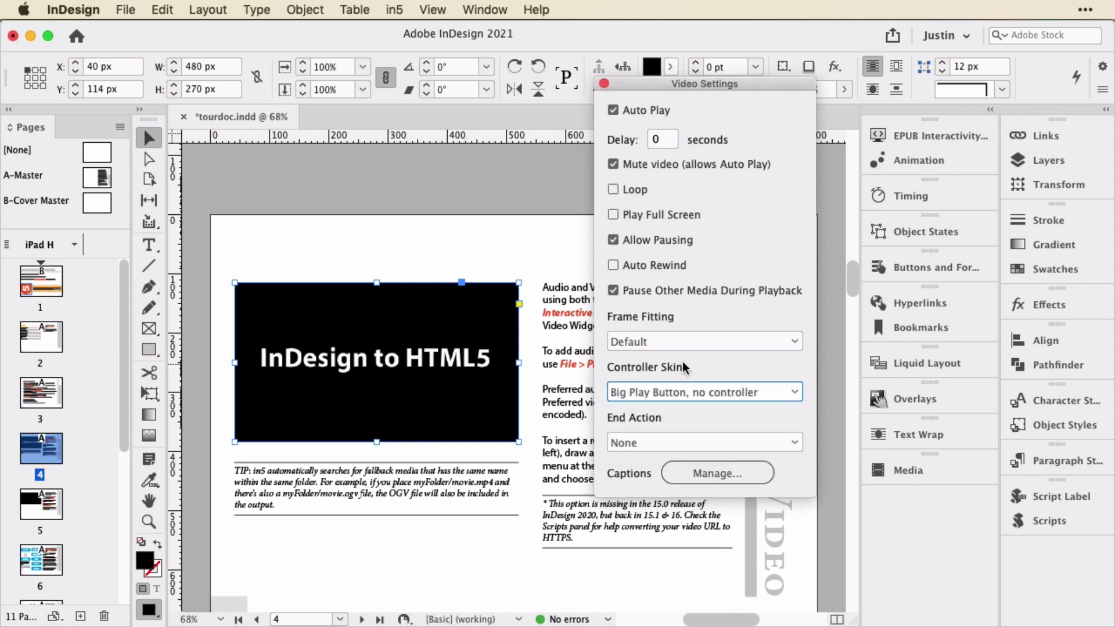
pyautogui.click(604, 84)
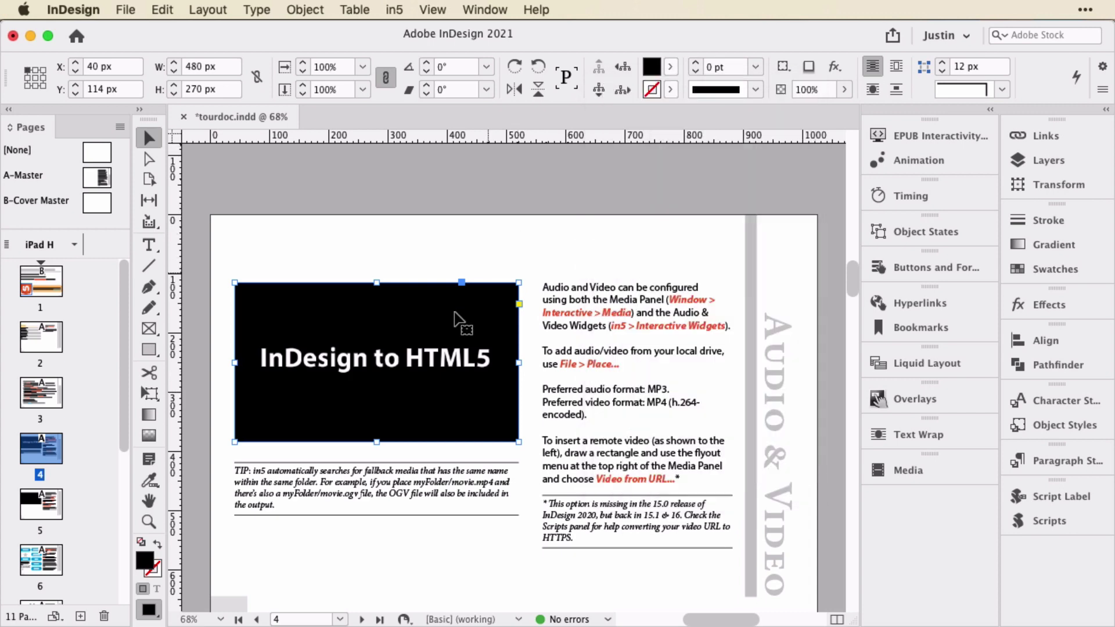
# - Open the A-Master spread and select its home icon button
pyautogui.scroll(-10, 404, 378)
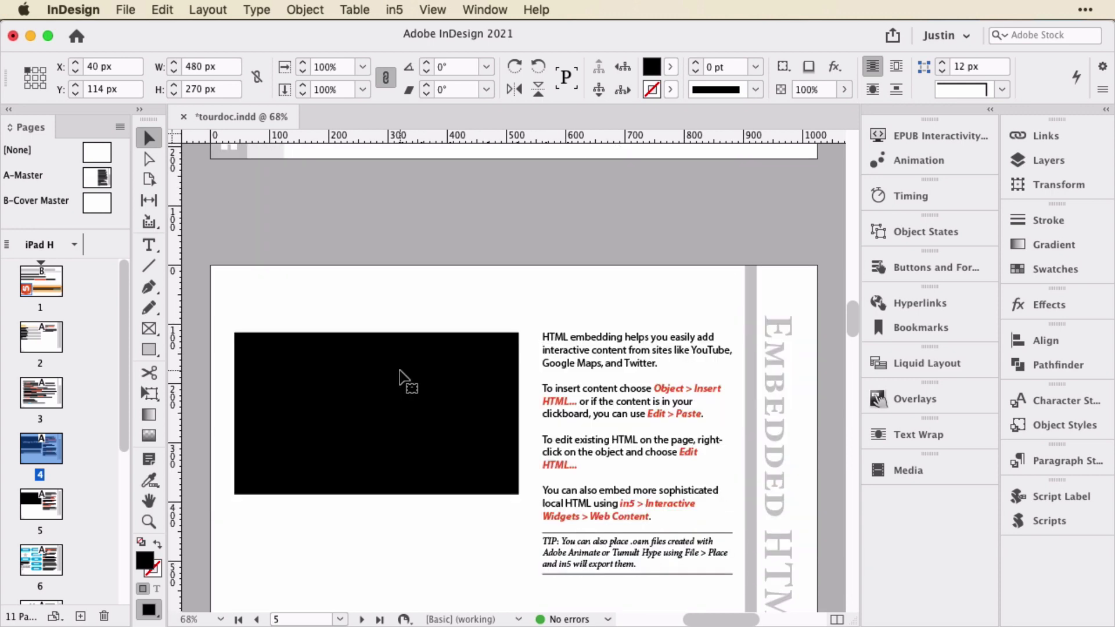
pyautogui.scroll(8, 401, 377)
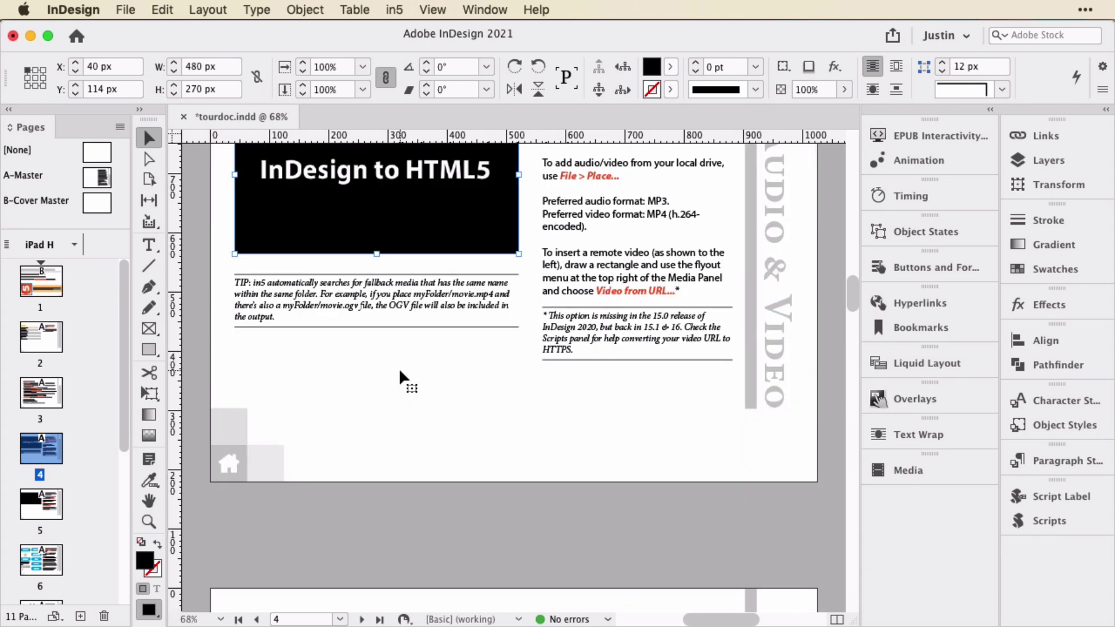
pyautogui.click(232, 463)
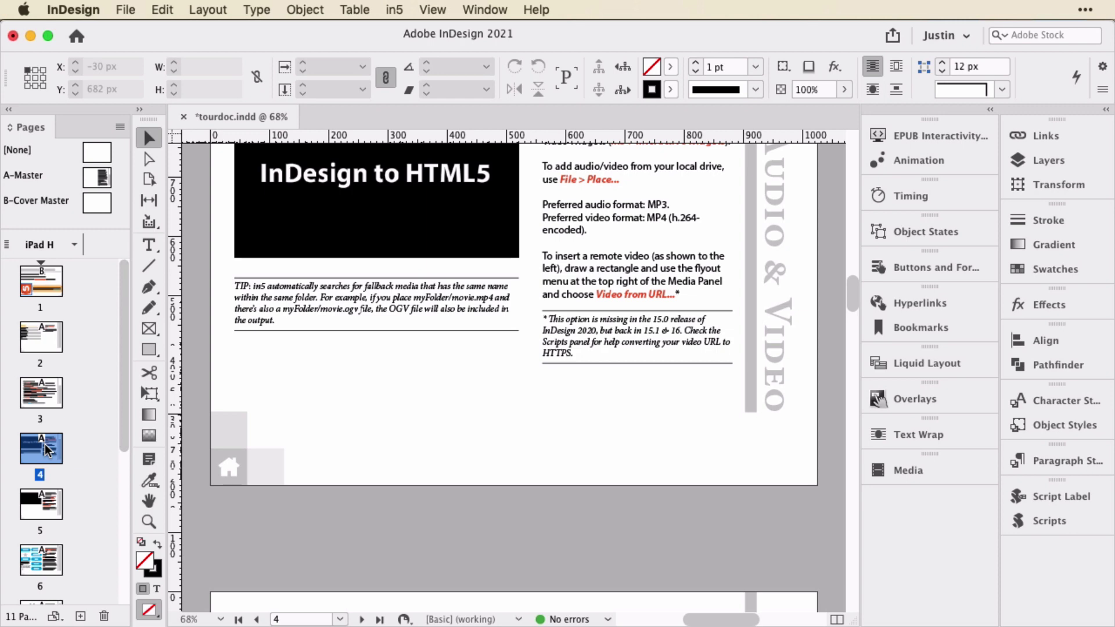
pyautogui.doubleClick(92, 180)
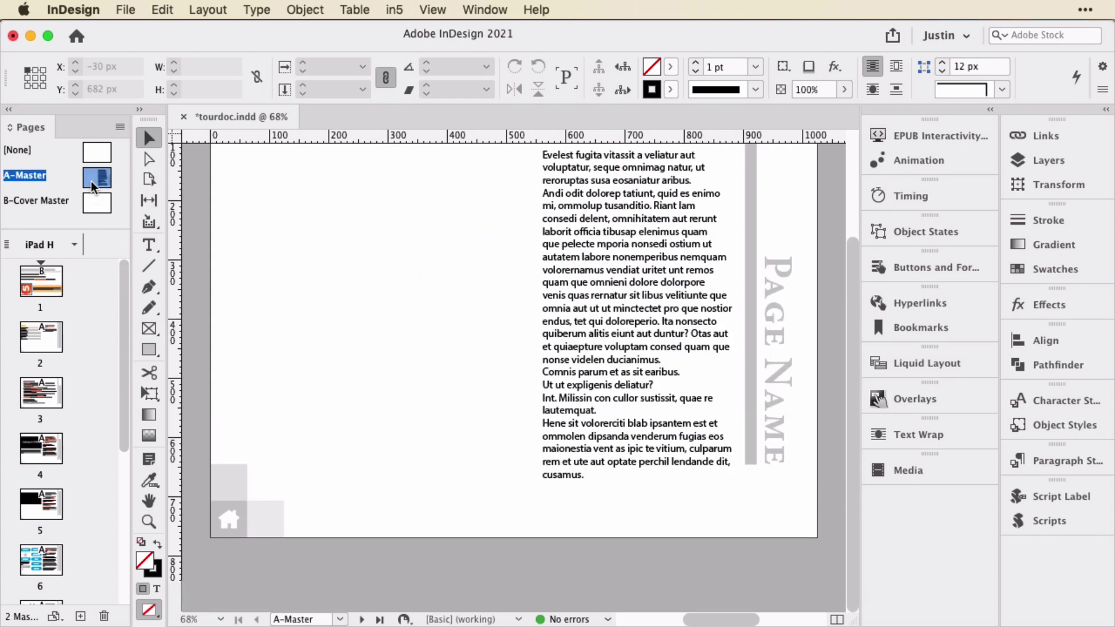
pyautogui.click(228, 514)
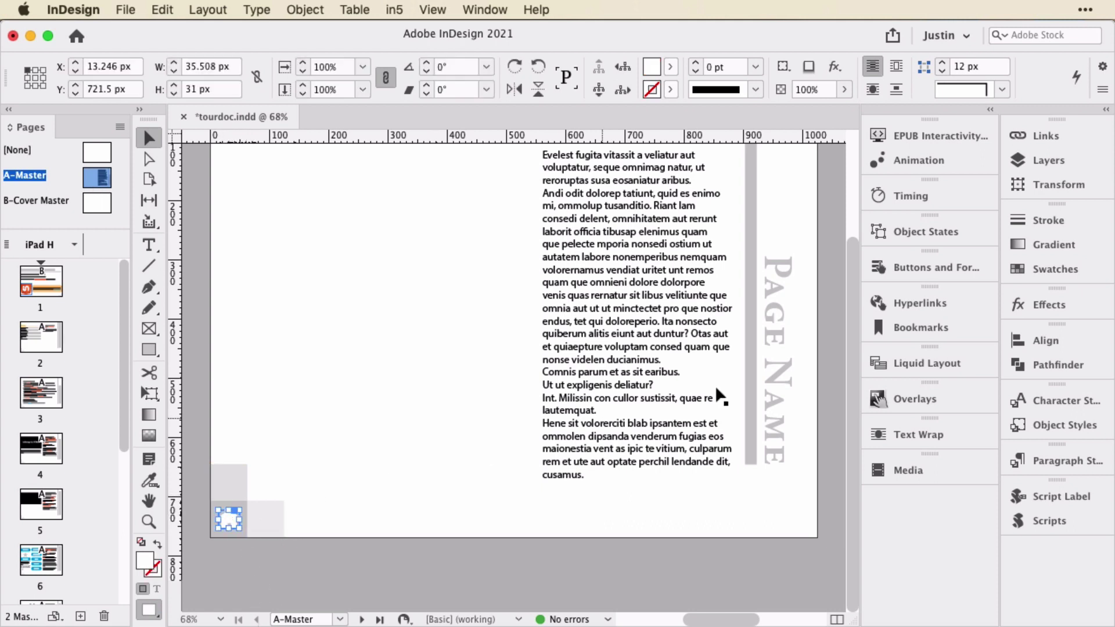
# - Confirm in Buttons and Forms that Button 14's Go To Destination targets Table of Contents
pyautogui.click(935, 262)
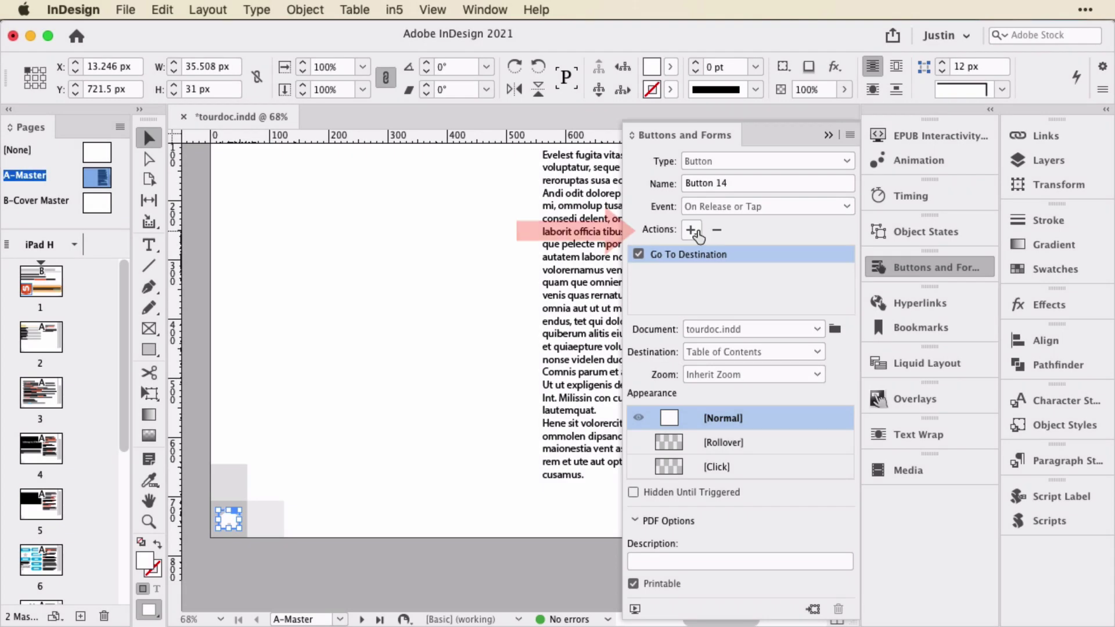
pyautogui.click(696, 230)
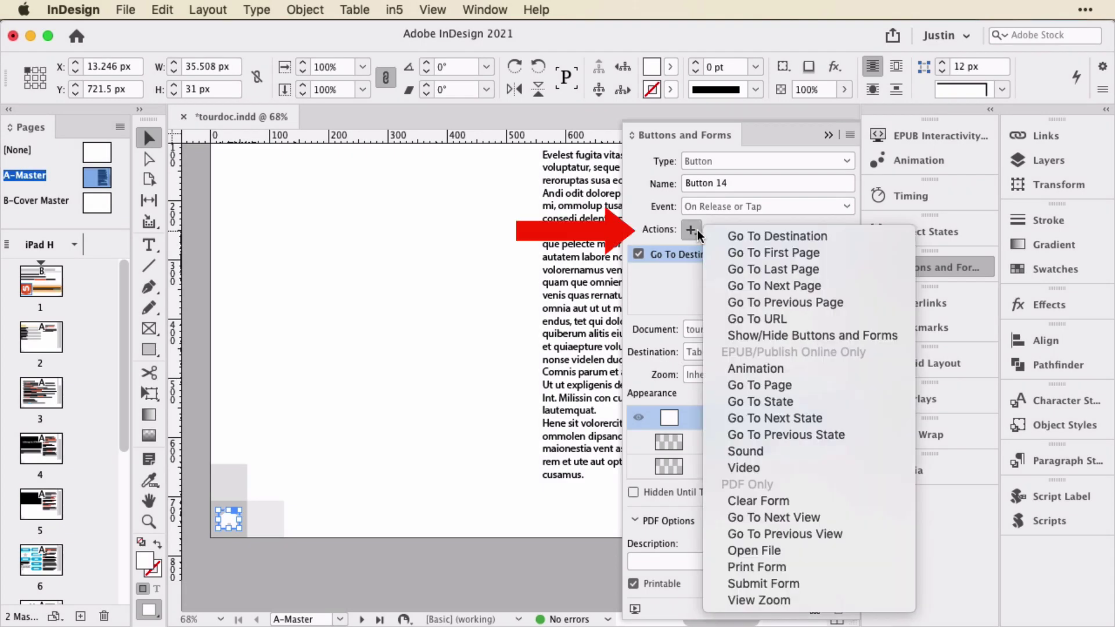
pyautogui.click(668, 224)
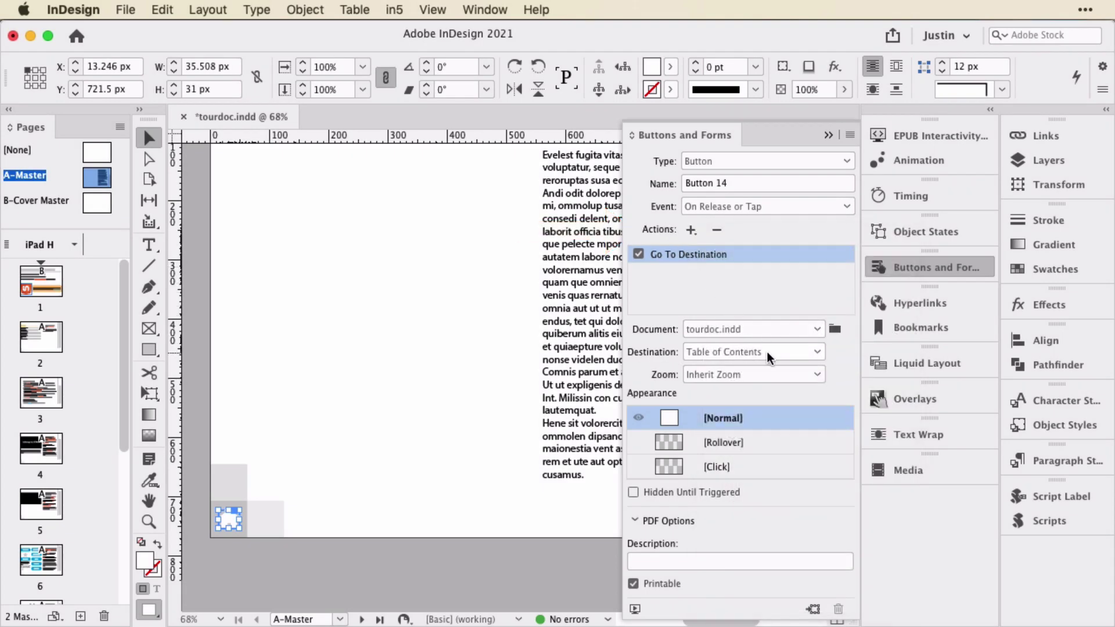
pyautogui.click(788, 352)
pyautogui.click(892, 268)
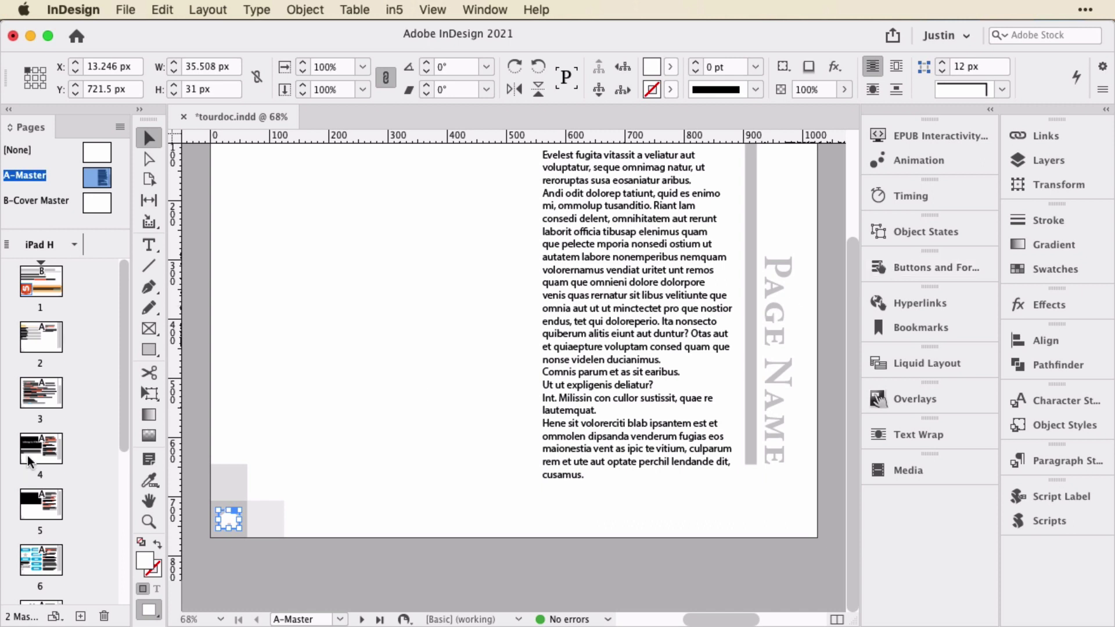
# - Go to page 5, Embedded HTML, and glance at Object > Insert HTML without inserting
pyautogui.doubleClick(40, 501)
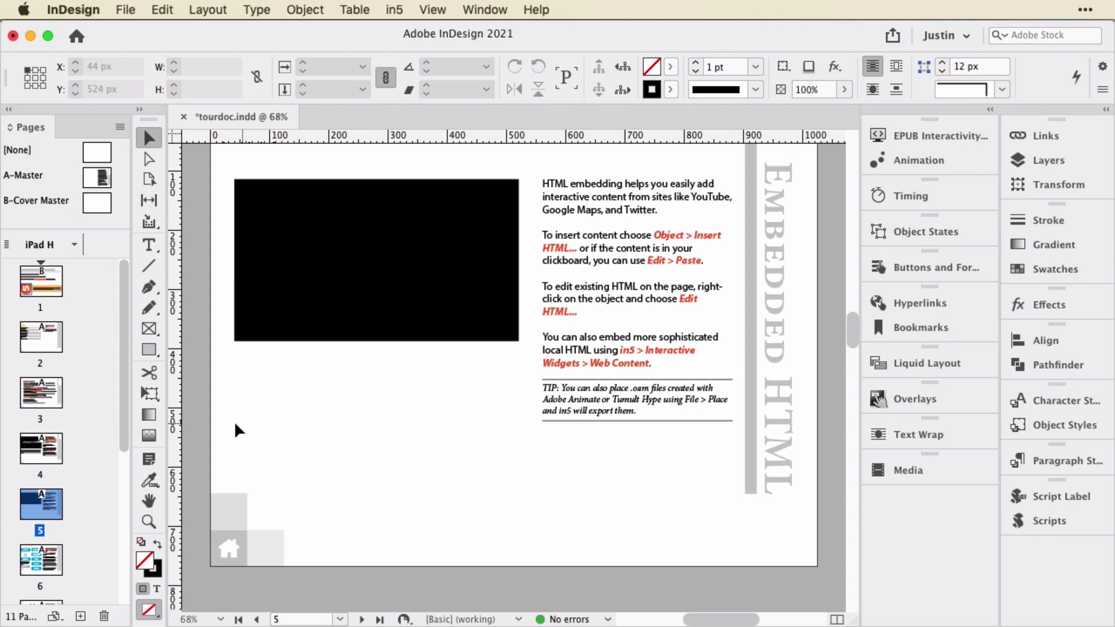
pyautogui.click(301, 10)
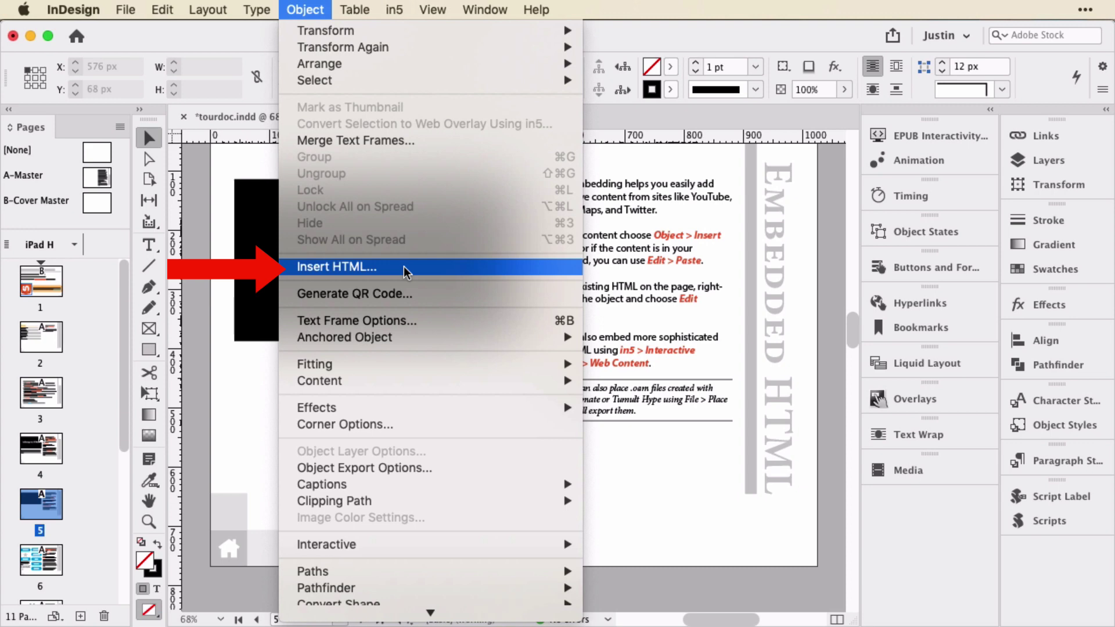
pyautogui.click(242, 329)
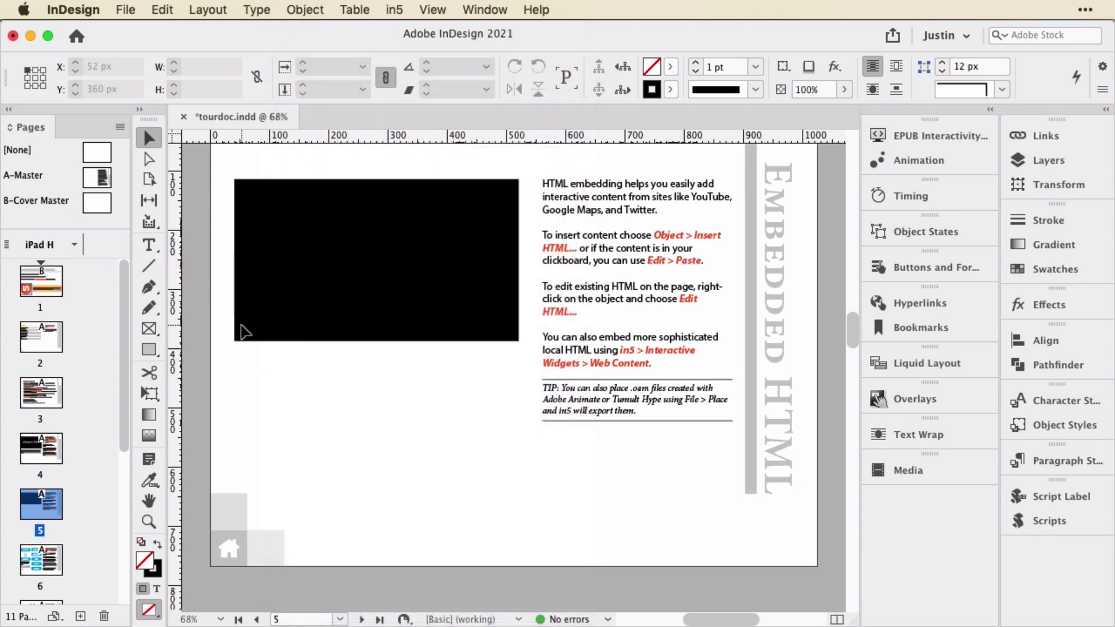
# - On page 6, review the star's Spin animation and the animate and stop-animation button actions
pyautogui.hotkey('shift', 'pagedown')
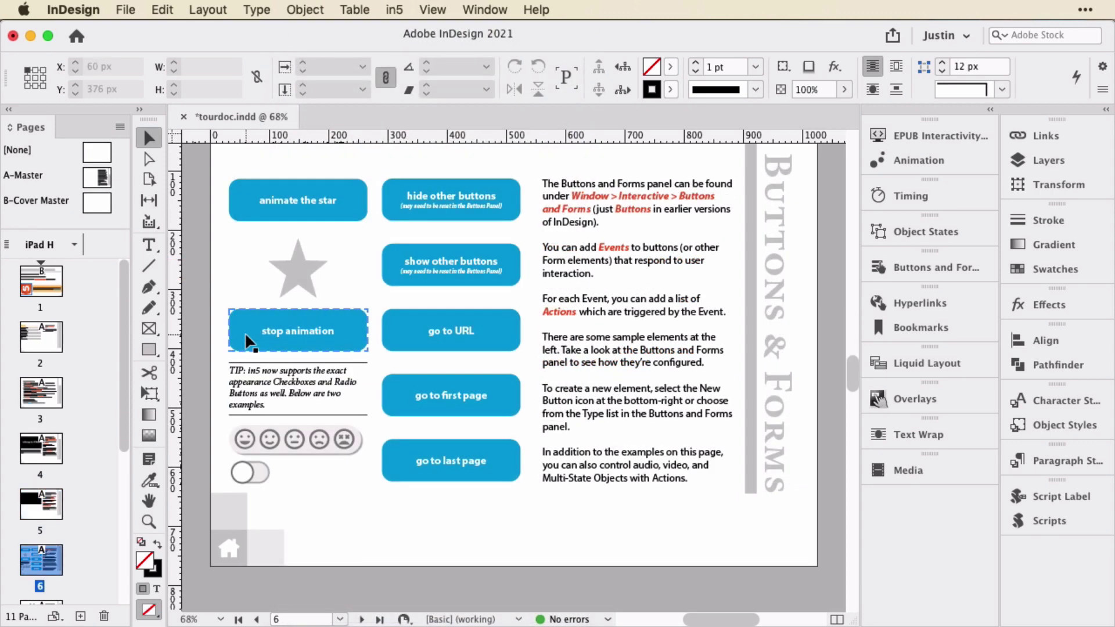
pyautogui.click(306, 287)
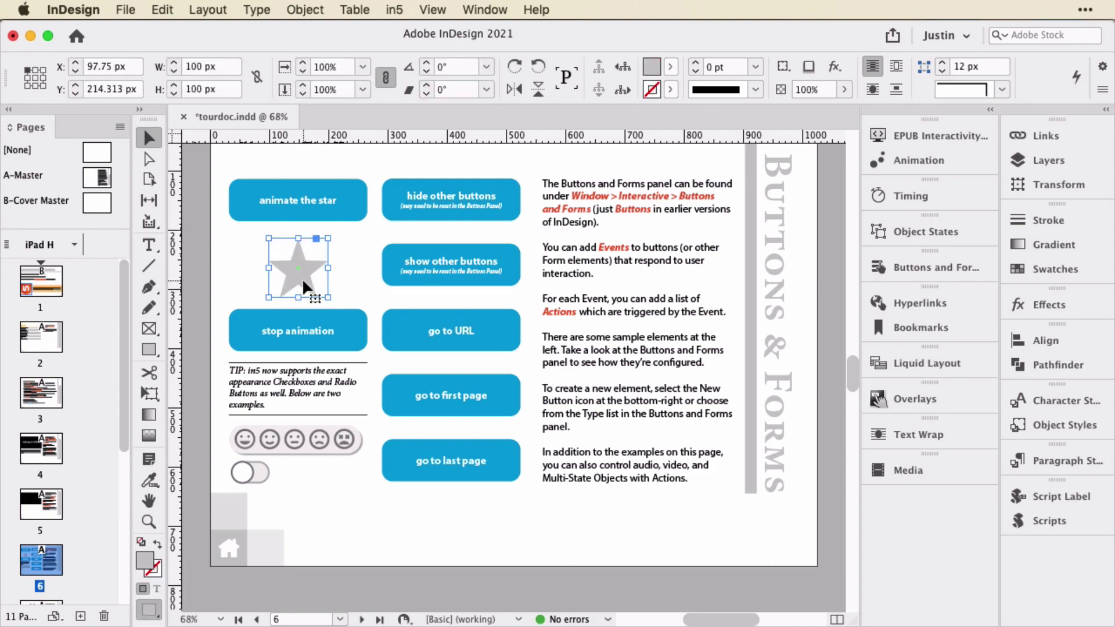
pyautogui.click(952, 159)
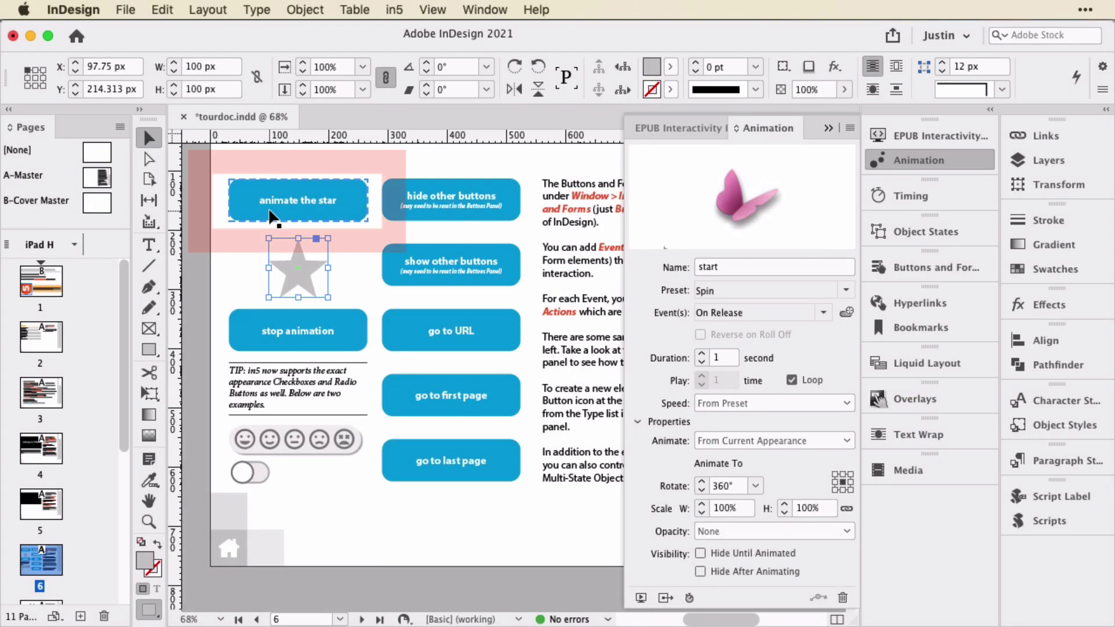
pyautogui.click(244, 200)
pyautogui.click(965, 271)
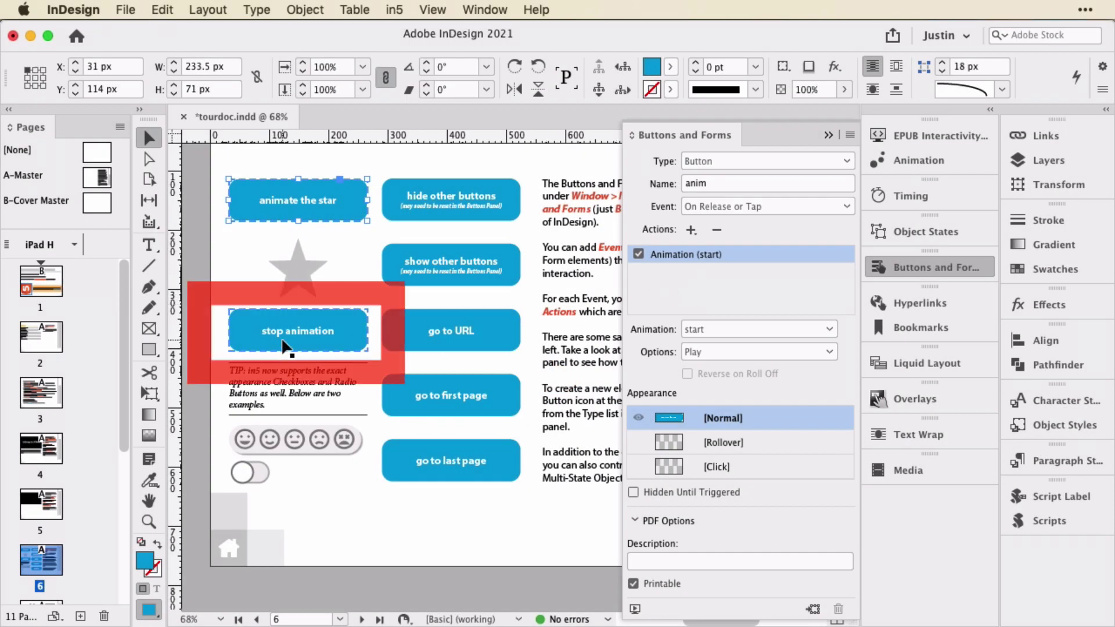
pyautogui.click(285, 347)
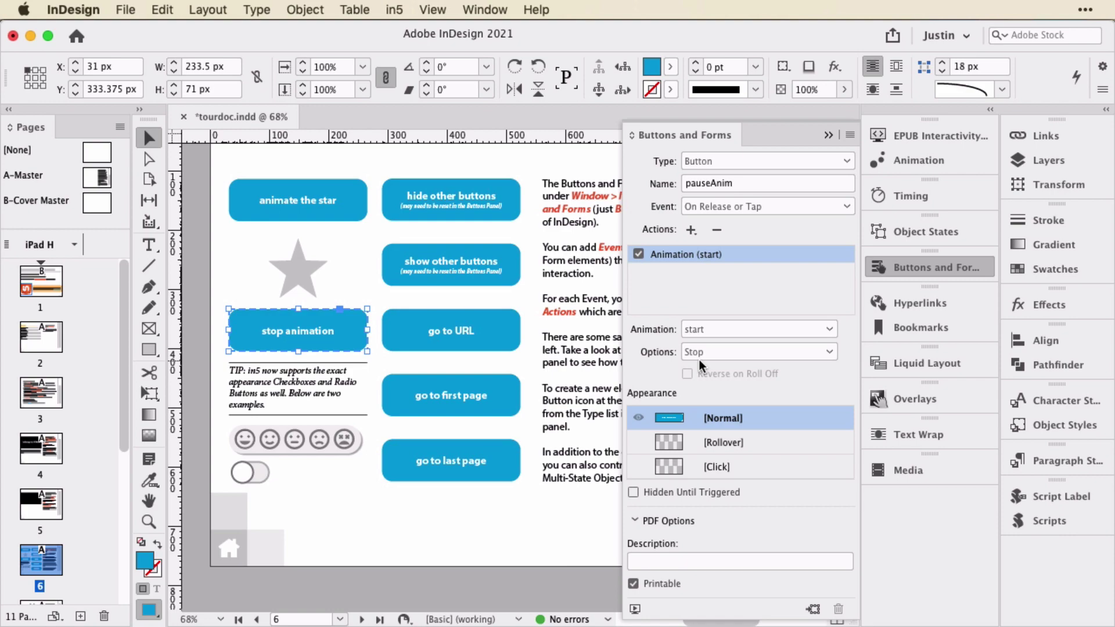
# - Inspect the Show/Hide, Go To URL, Go To First Page and Go To Last Page button actions
pyautogui.click(466, 196)
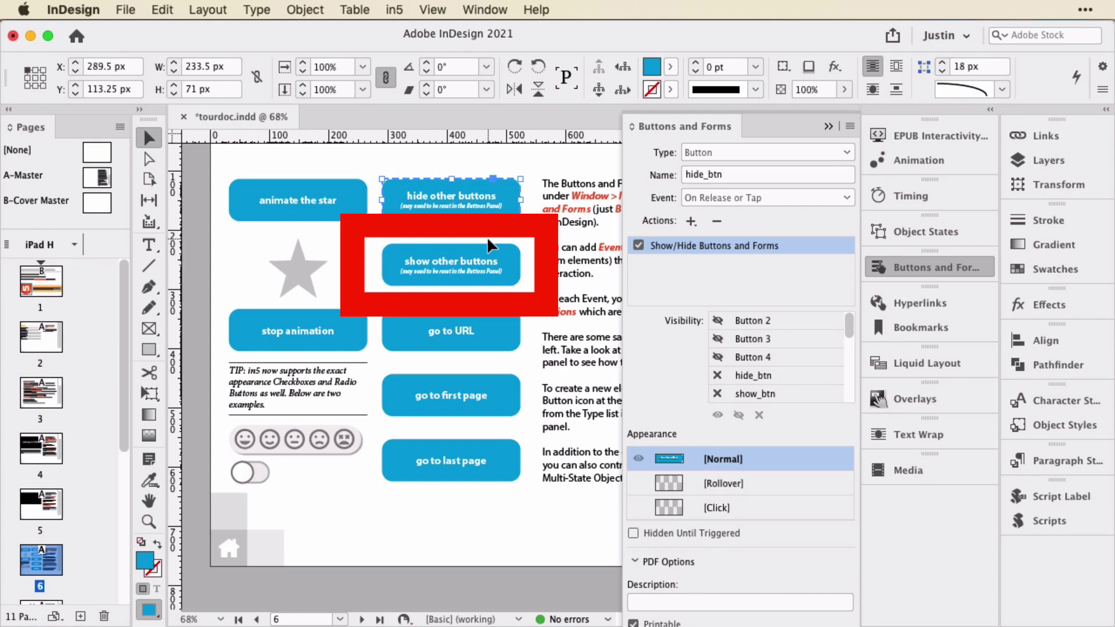
pyautogui.click(491, 265)
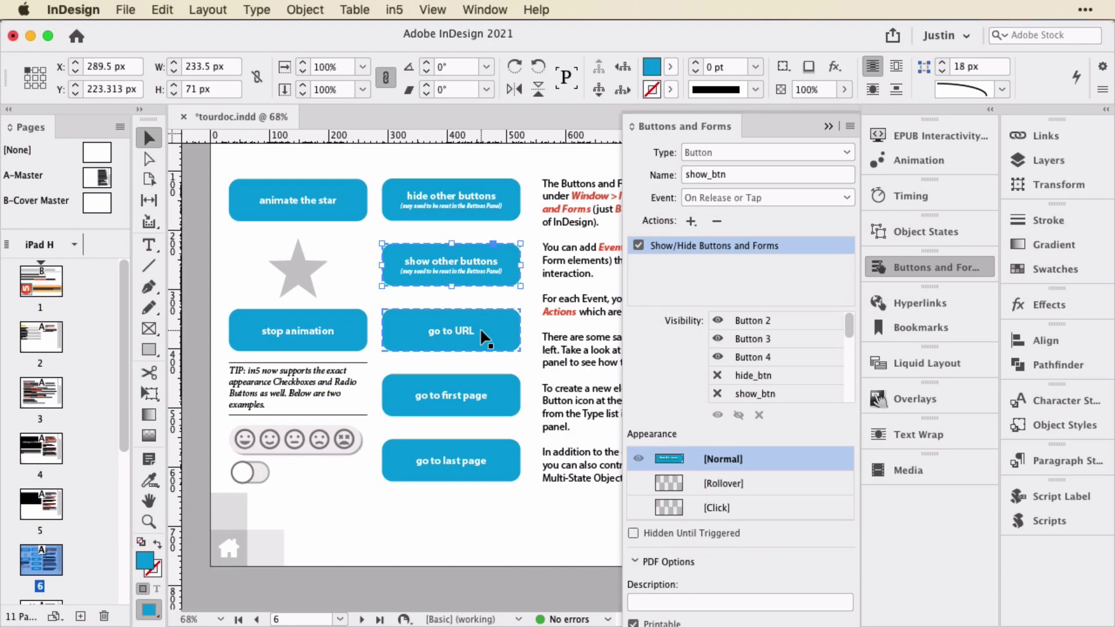
pyautogui.click(480, 328)
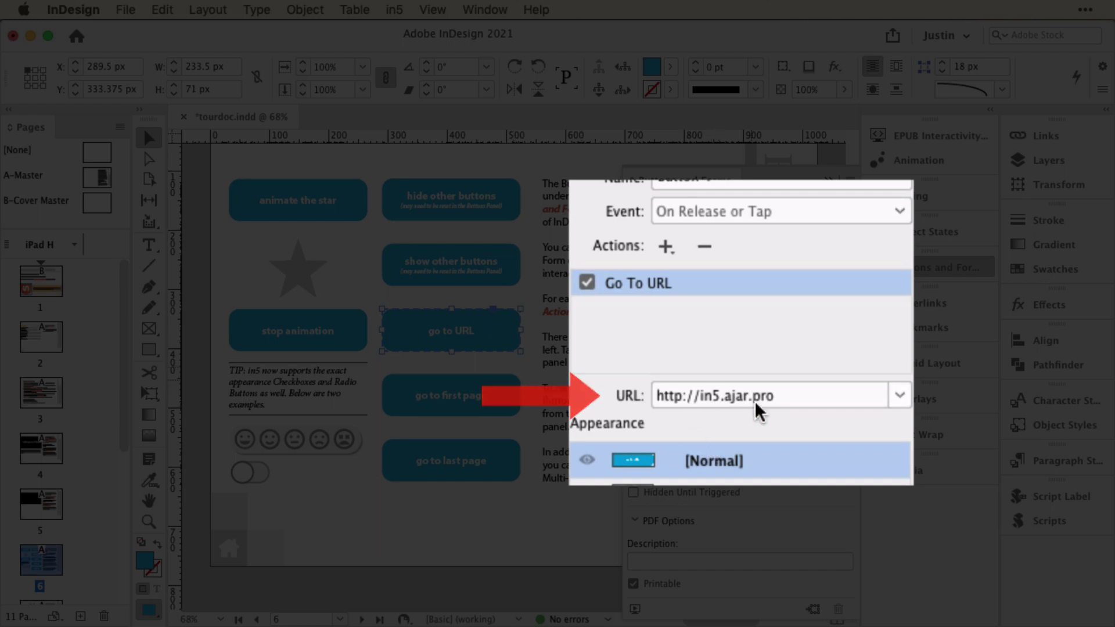
pyautogui.click(443, 411)
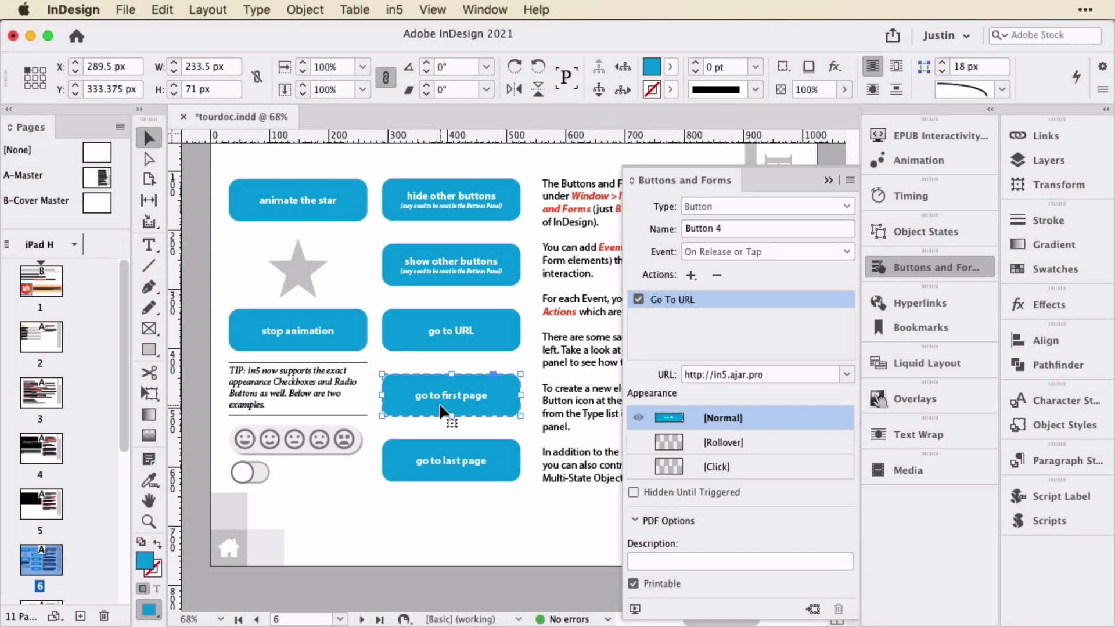
pyautogui.click(496, 447)
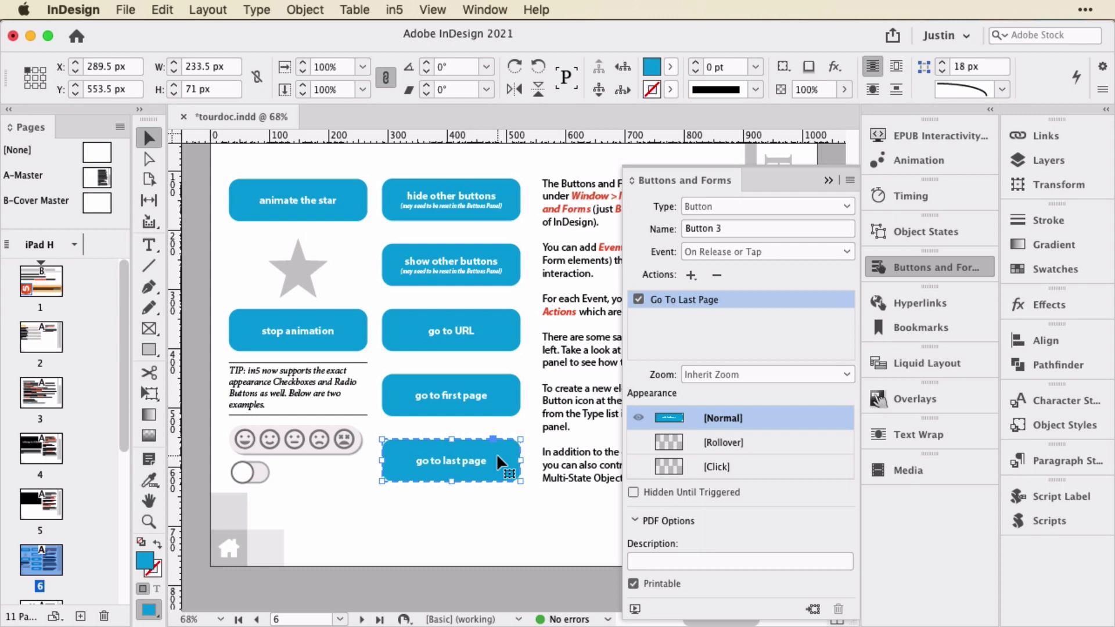
# - Select the angry face inside the emoji rating group and view its button settings
pyautogui.click(288, 441)
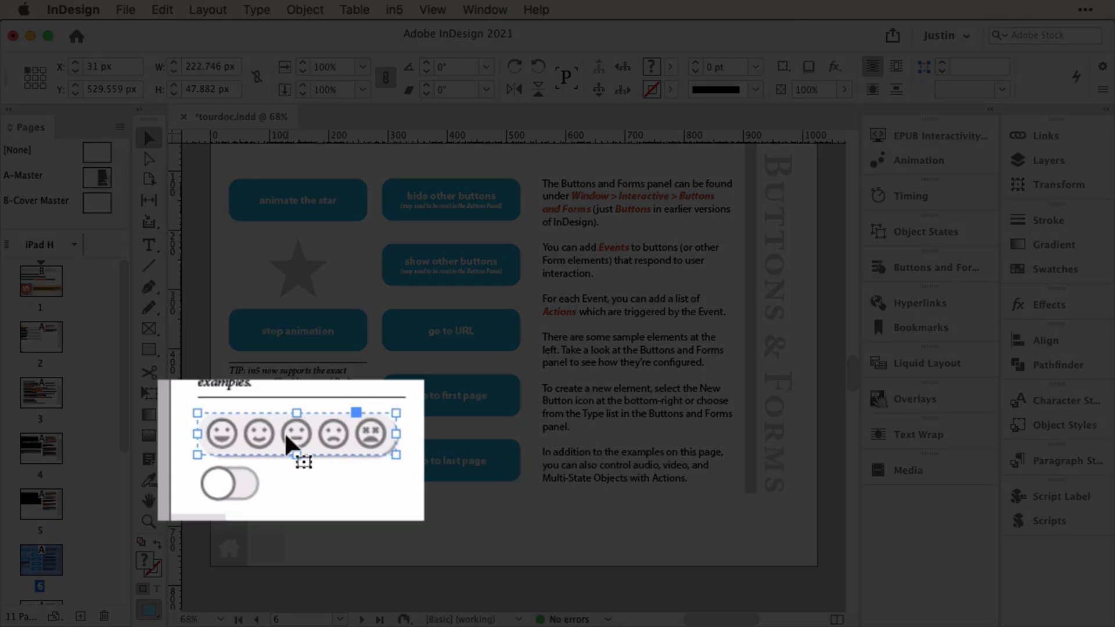
pyautogui.doubleClick(284, 431)
pyautogui.click(260, 433)
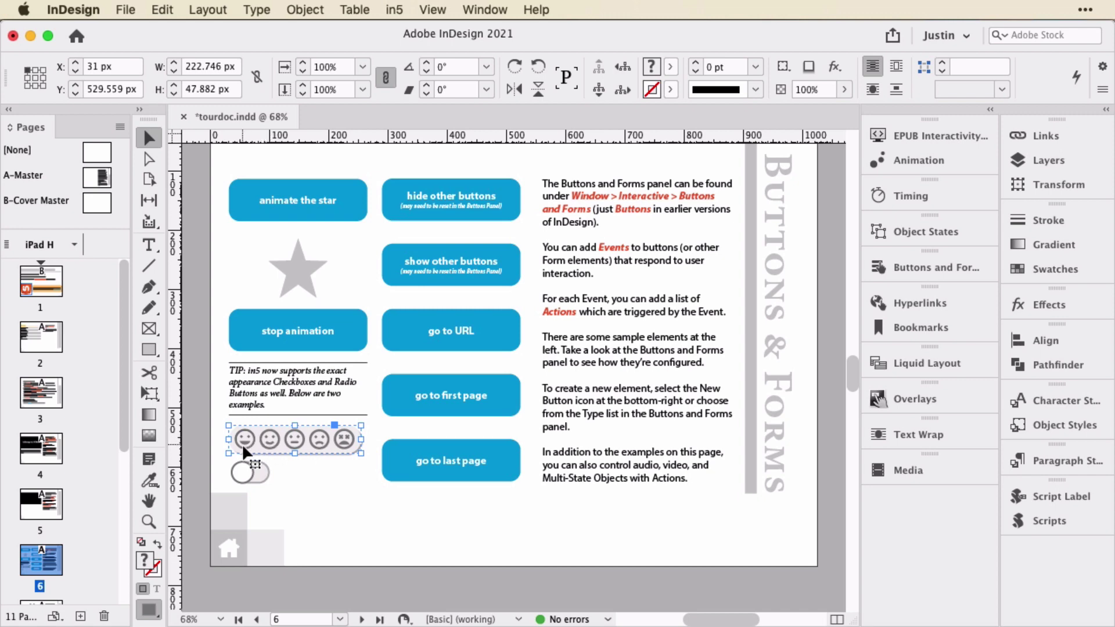
pyautogui.doubleClick(337, 442)
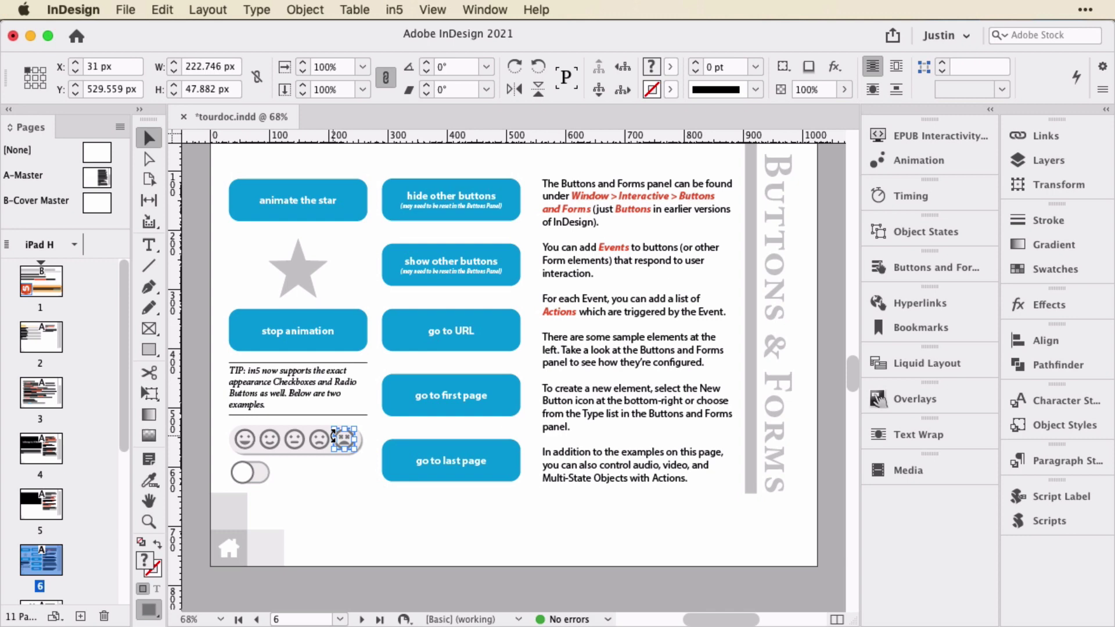
pyautogui.click(932, 264)
pyautogui.moveTo(850, 423); pyautogui.dragTo(849, 388)
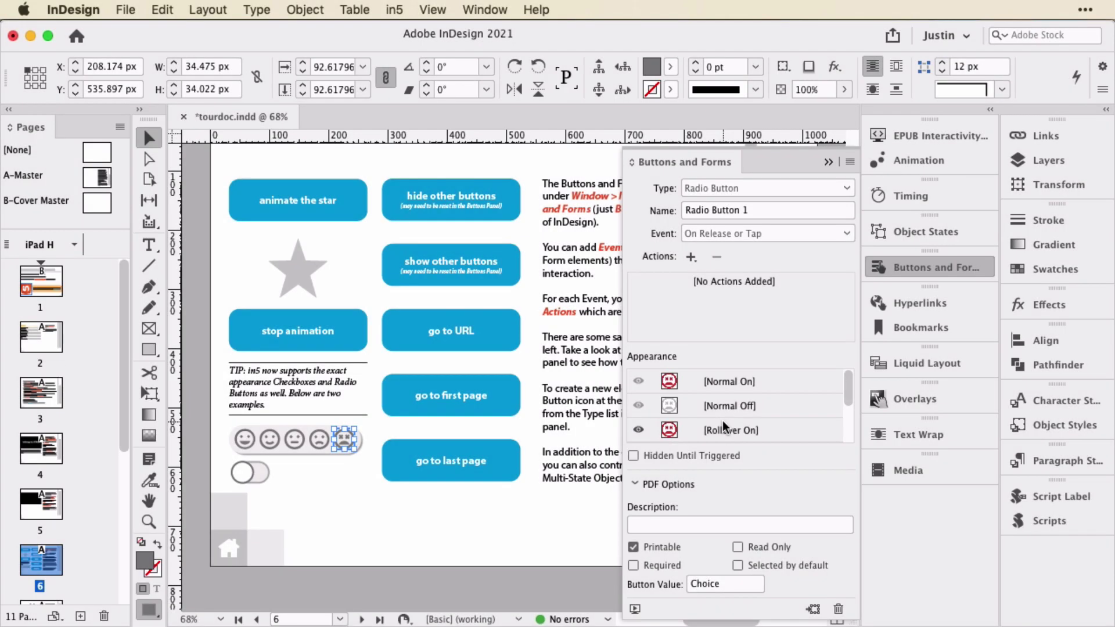
# - Set the on/off toggle to its [Normal Off] appearance, close Buttons and Forms, and scroll to page 7
pyautogui.click(251, 472)
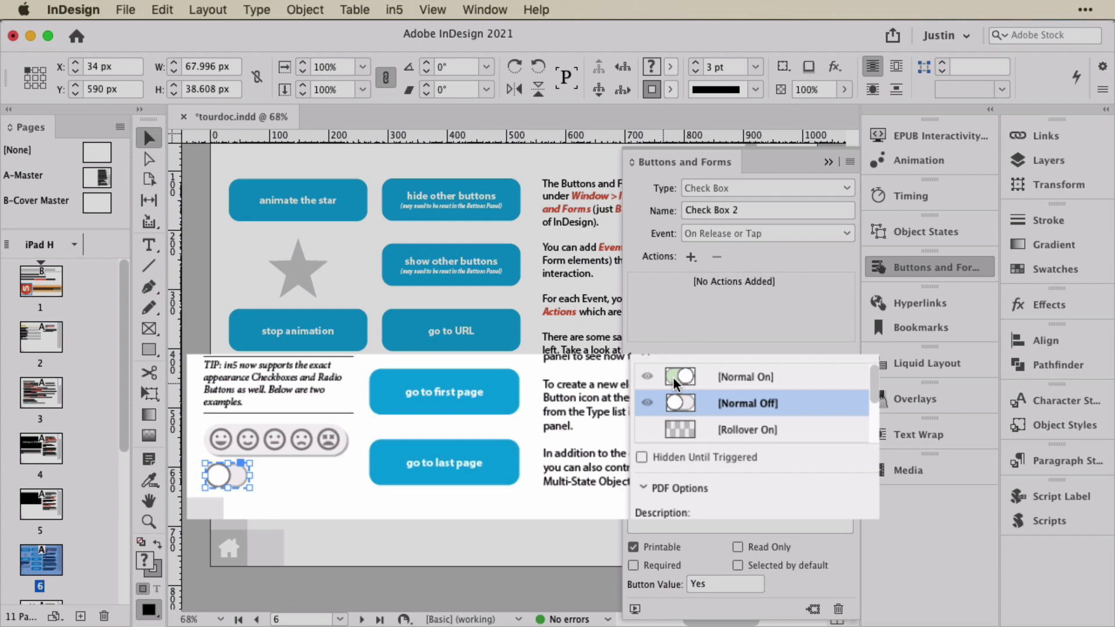
pyautogui.click(775, 354)
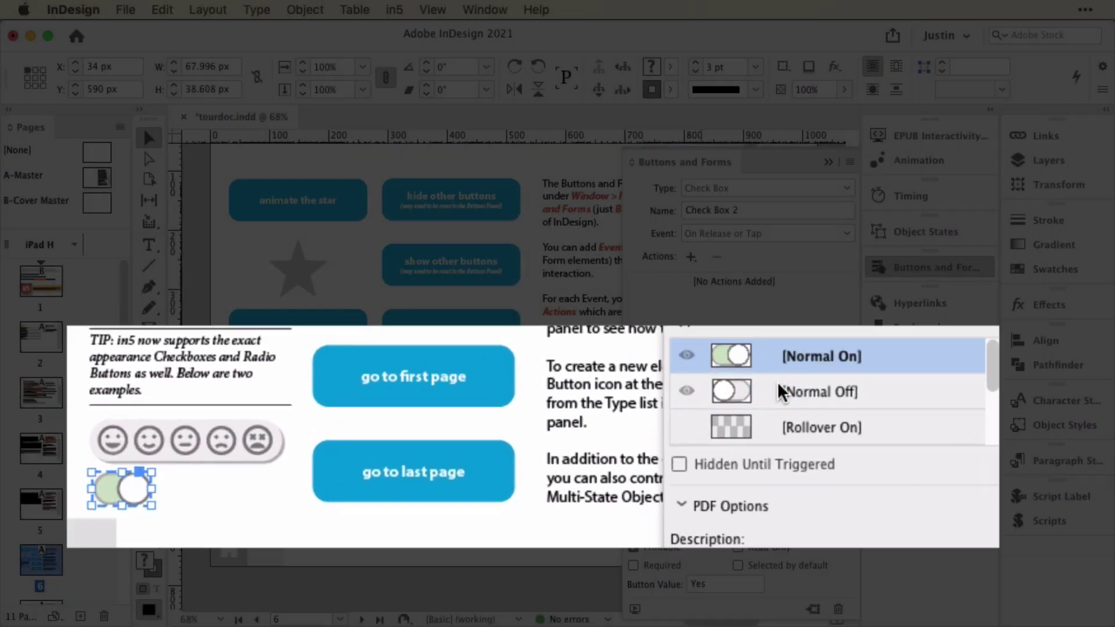
pyautogui.click(779, 384)
pyautogui.click(908, 271)
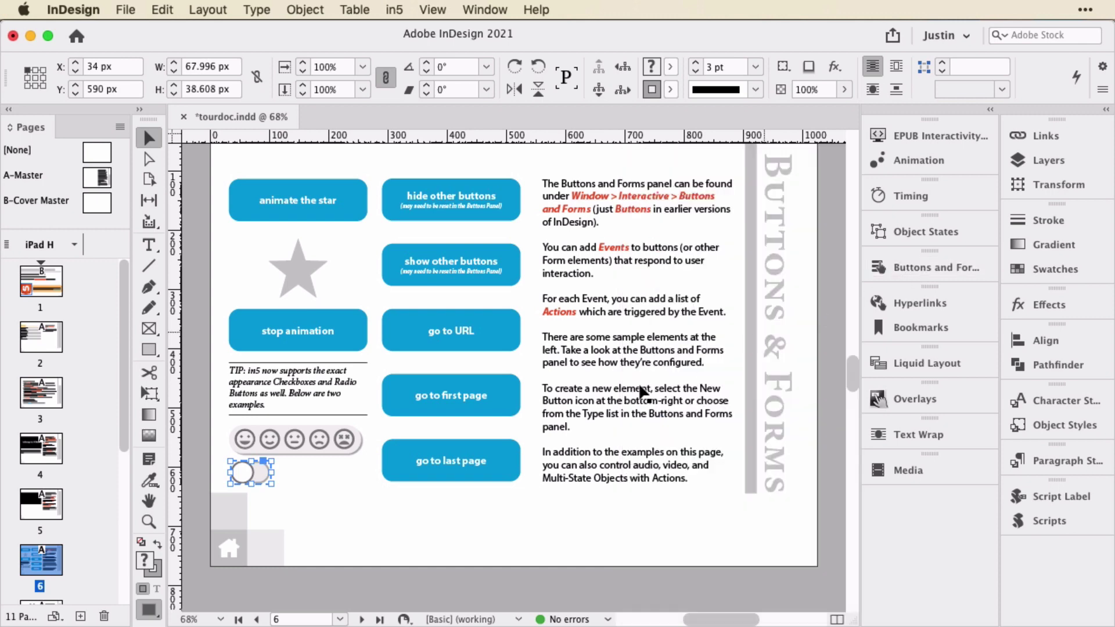
pyautogui.scroll(-10, 423, 429)
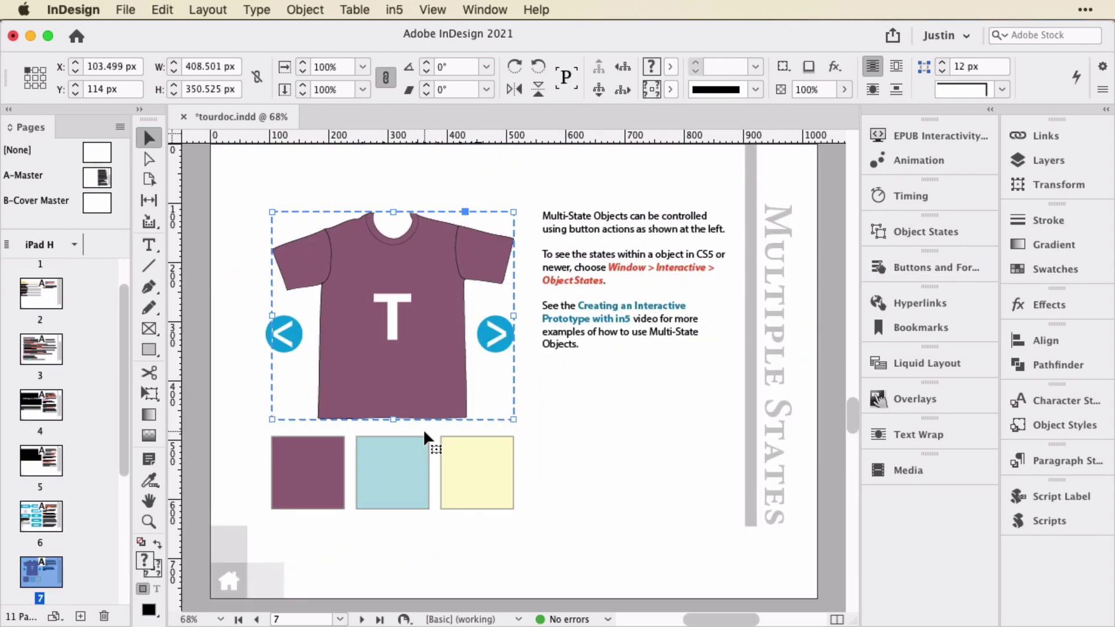
# - Inspect the shirt's arrow buttons and preview its blue, yellow and purple object states
pyautogui.doubleClick(504, 346)
pyautogui.click(935, 267)
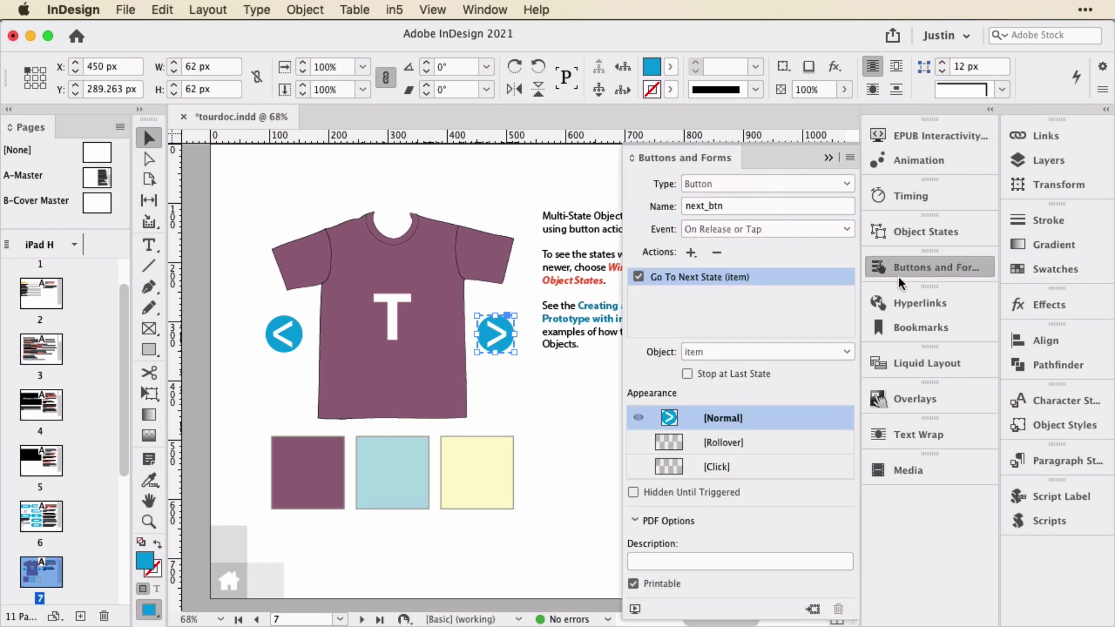
pyautogui.doubleClick(281, 341)
pyautogui.click(372, 299)
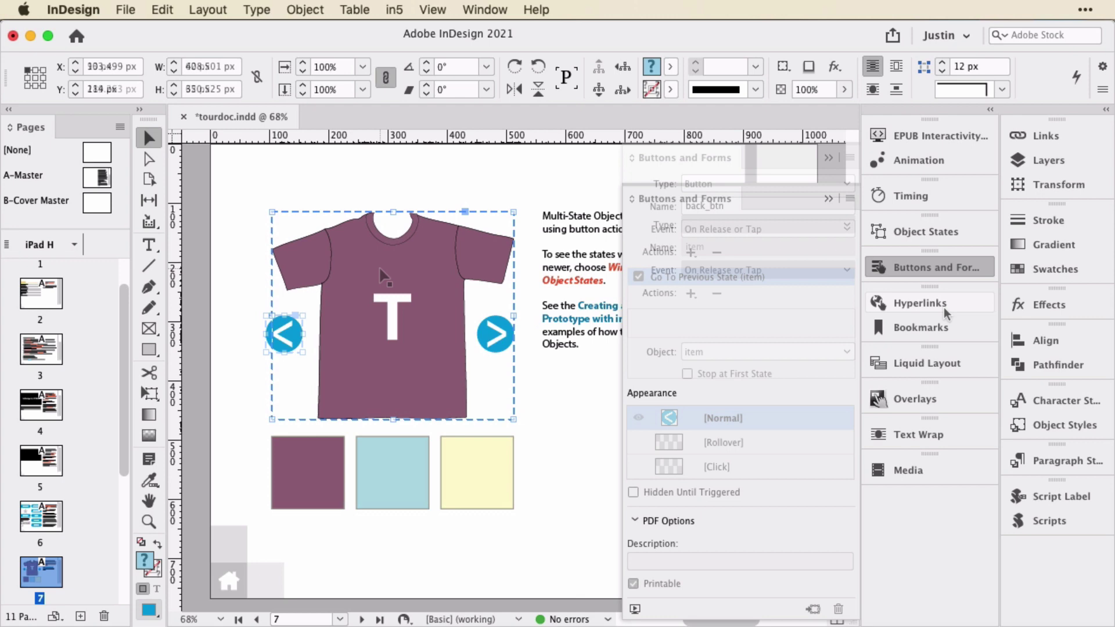
pyautogui.click(931, 231)
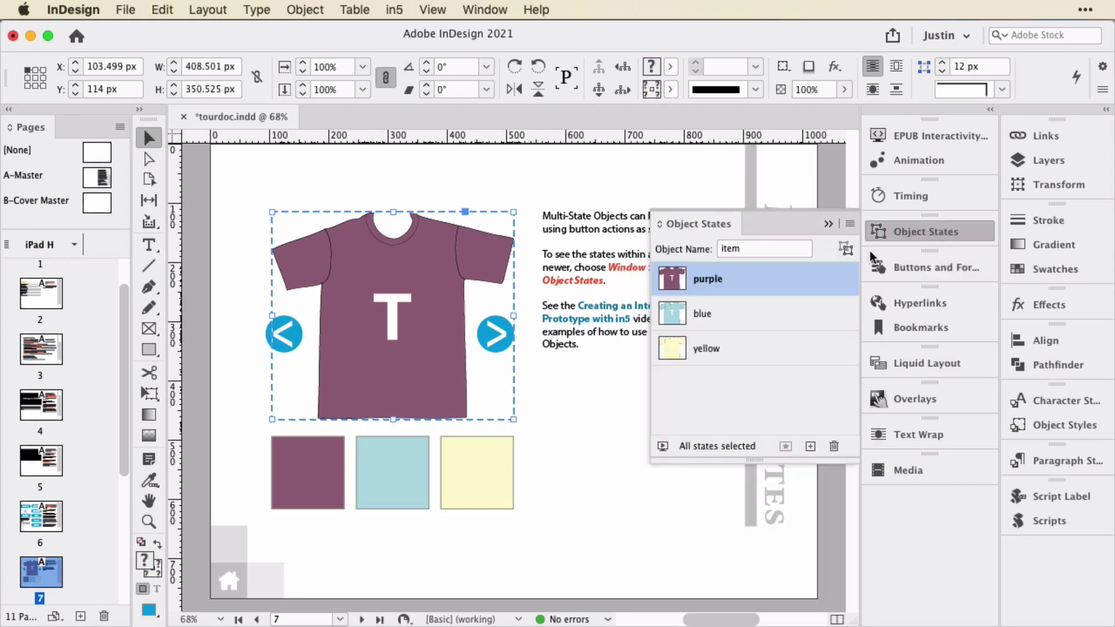
pyautogui.click(695, 312)
pyautogui.click(700, 349)
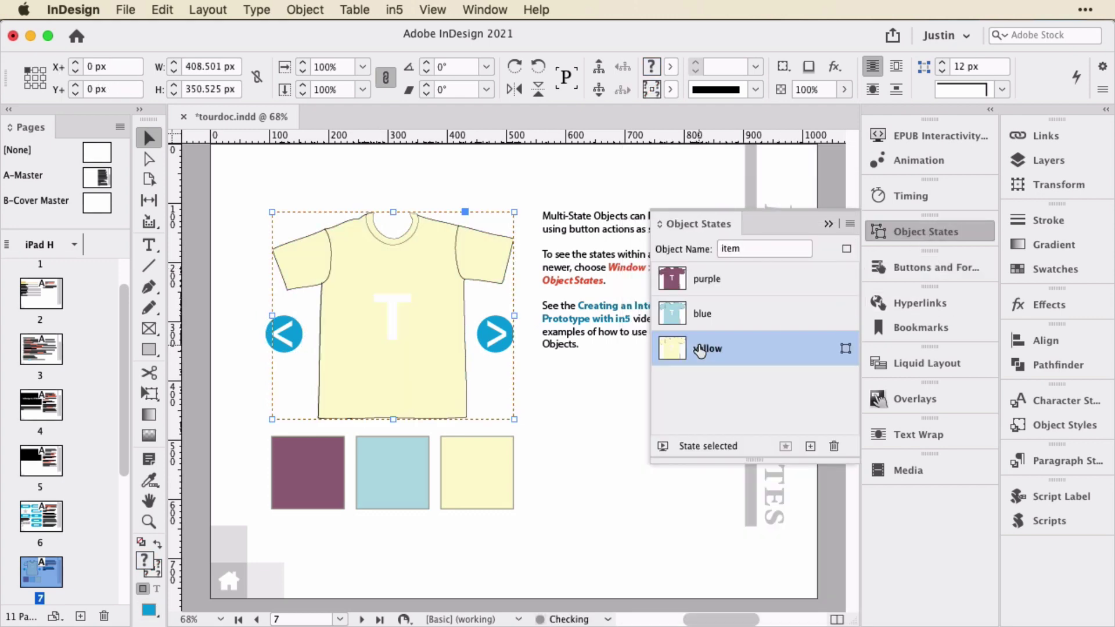
pyautogui.click(701, 313)
pyautogui.click(704, 280)
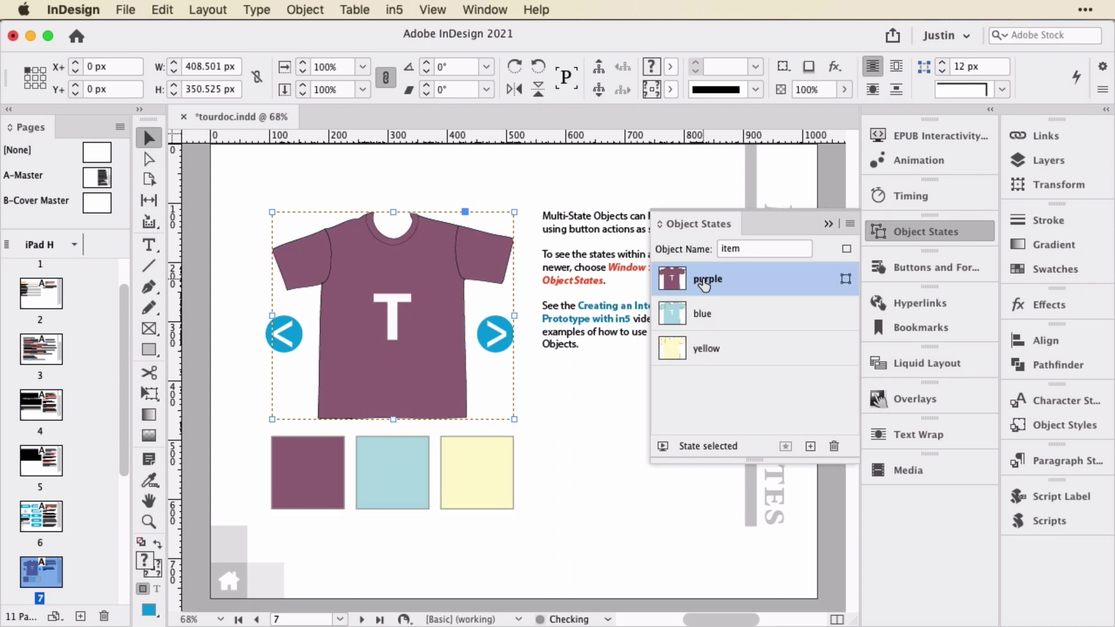
# - Set the light blue swatch button's trigger event to On Roll Over
pyautogui.click(393, 472)
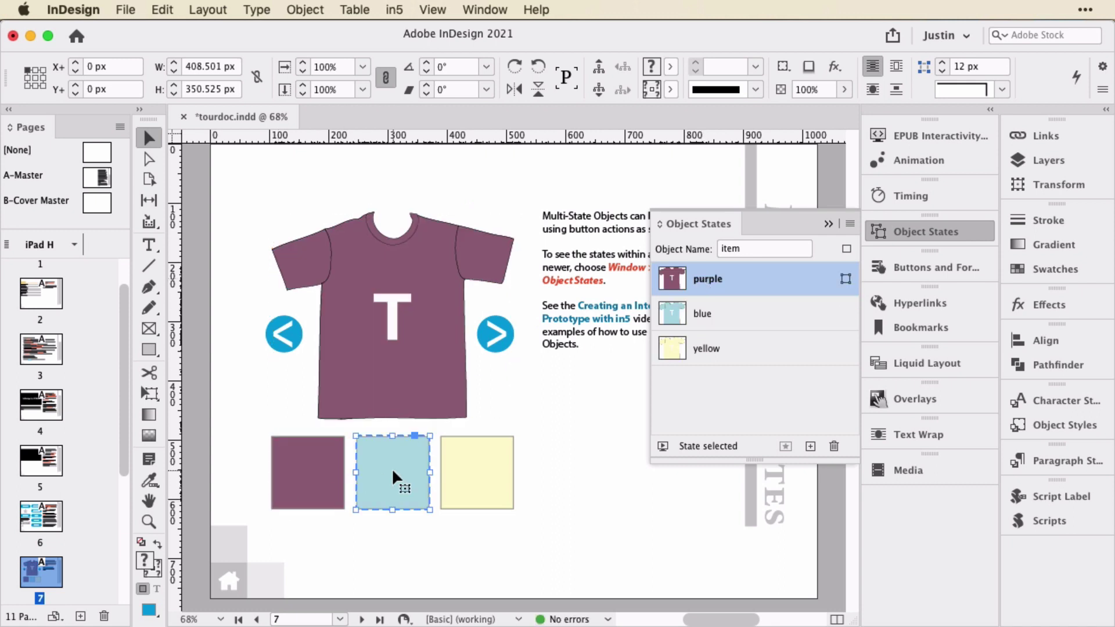
pyautogui.click(971, 269)
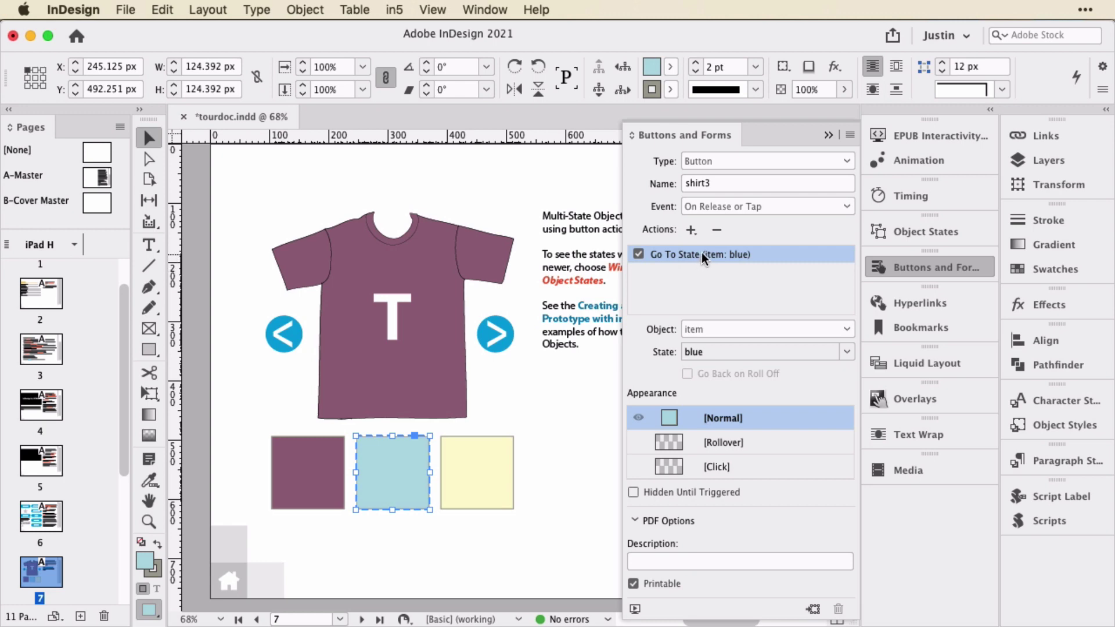
pyautogui.click(766, 208)
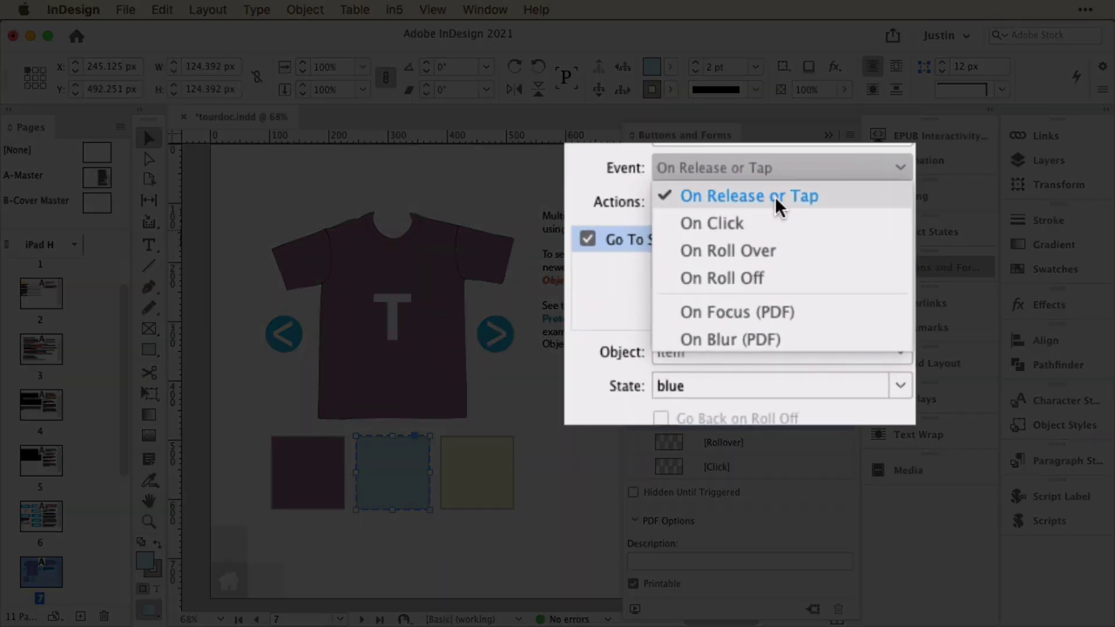
pyautogui.click(778, 247)
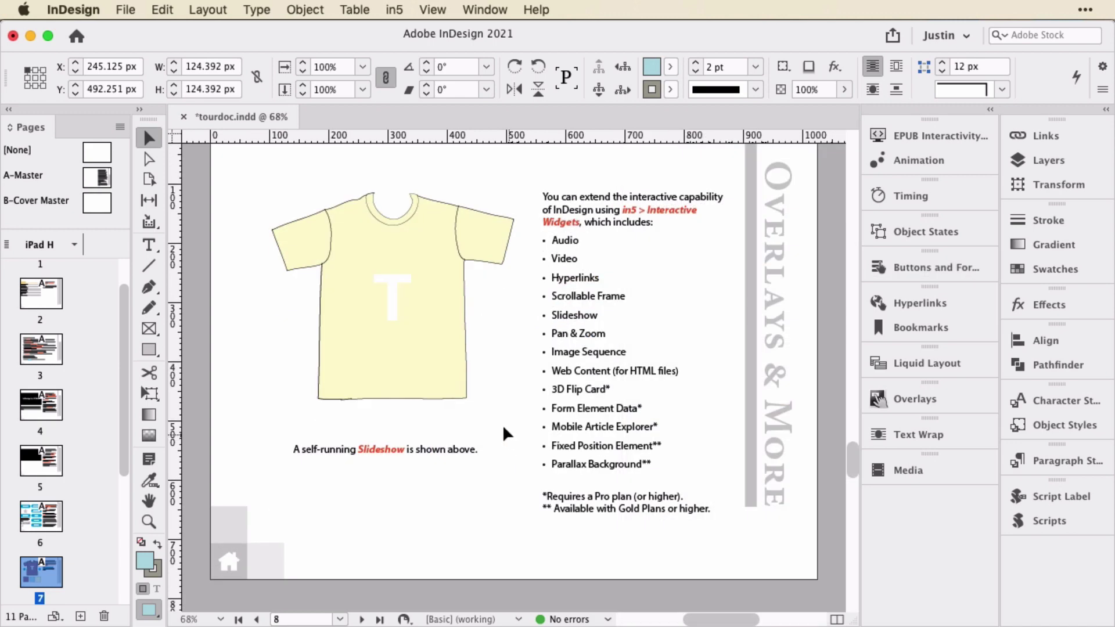
# - Check the object states of the T-shirt slideshow frame on page 8
pyautogui.click(452, 343)
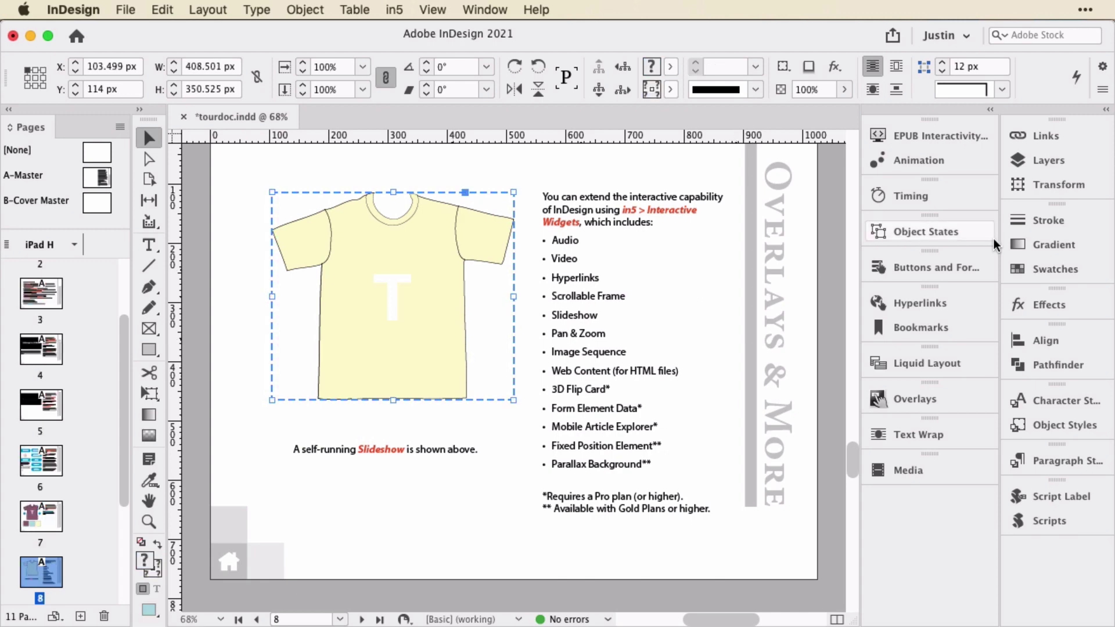
pyautogui.click(959, 230)
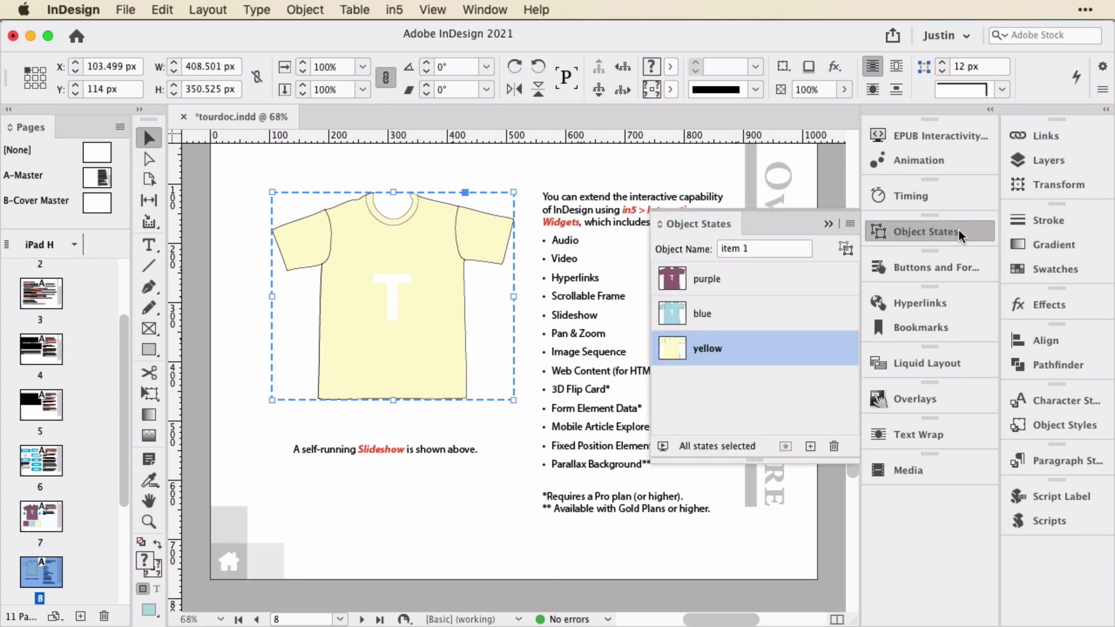
pyautogui.click(911, 235)
# - Review the in5 Slideshow widget settings for the shirt, then go to the Fluid Layouts page
pyautogui.click(393, 10)
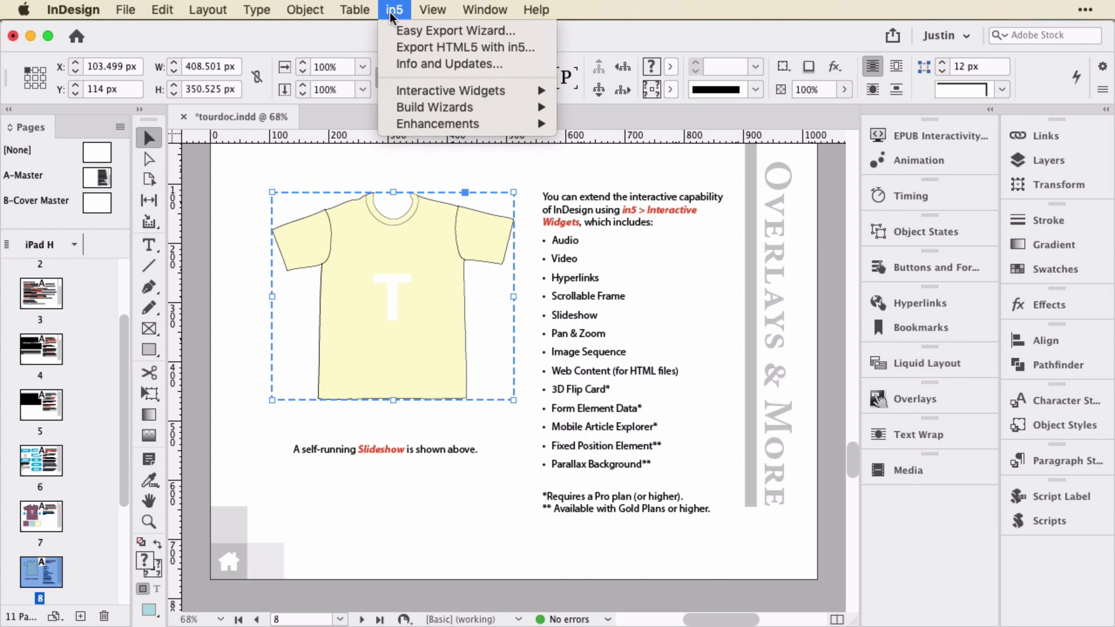
pyautogui.moveTo(440, 90)
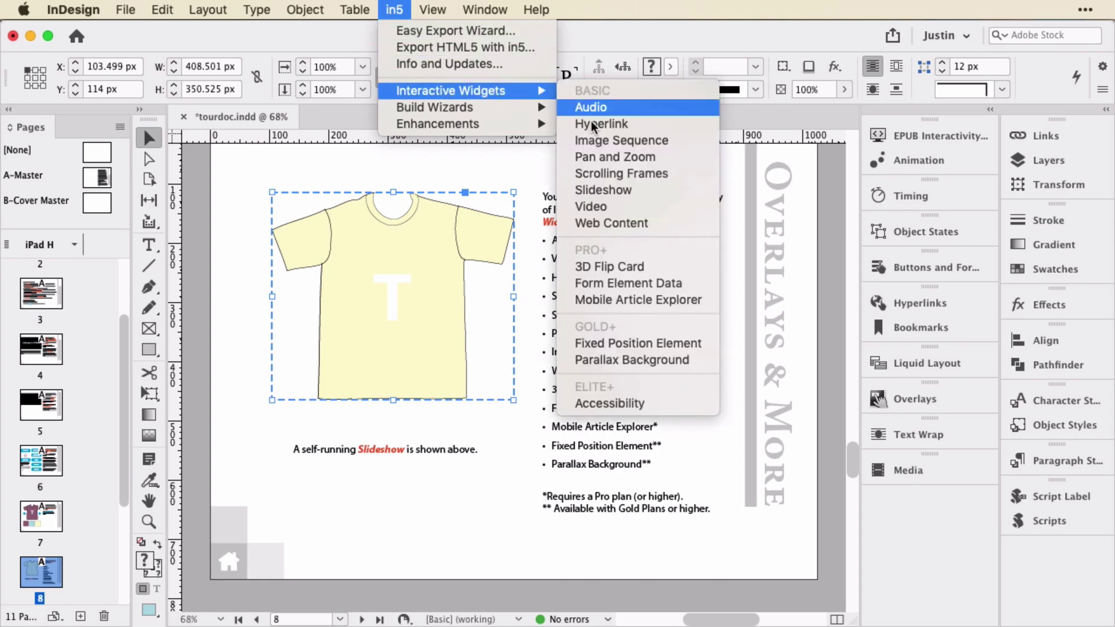
pyautogui.click(637, 190)
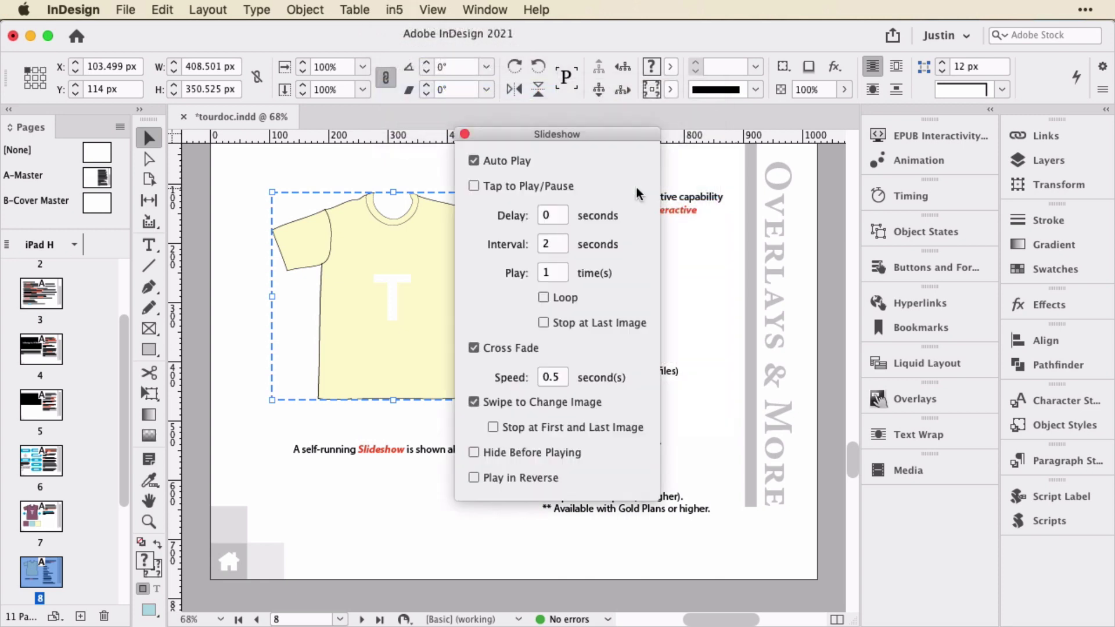
pyautogui.moveTo(563, 131); pyautogui.dragTo(748, 149)
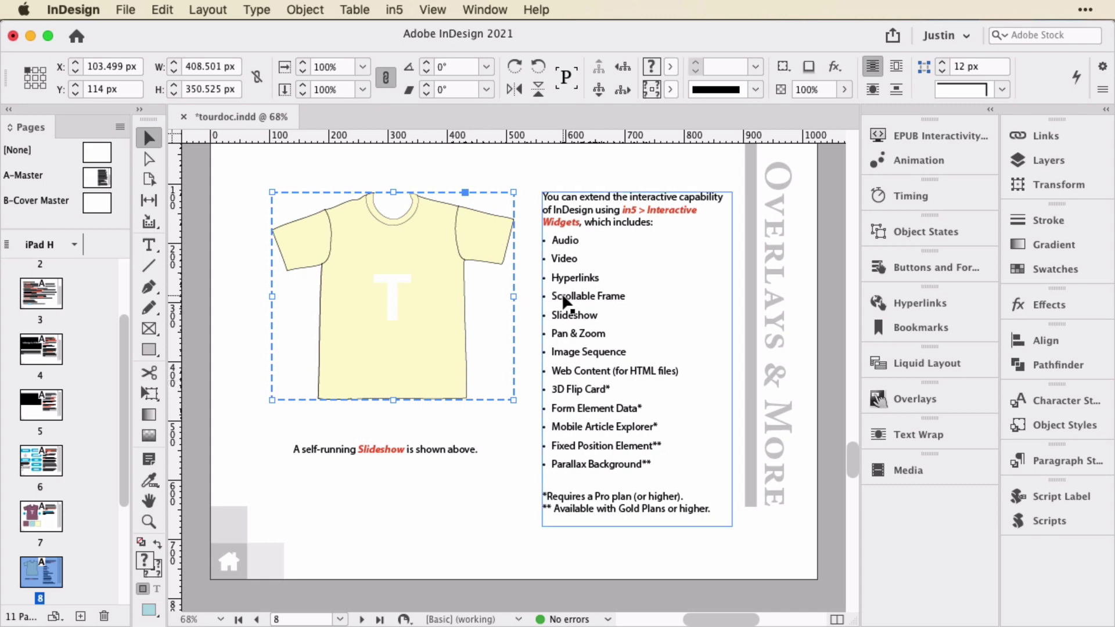
pyautogui.hotkey('shift', 'pagedown')
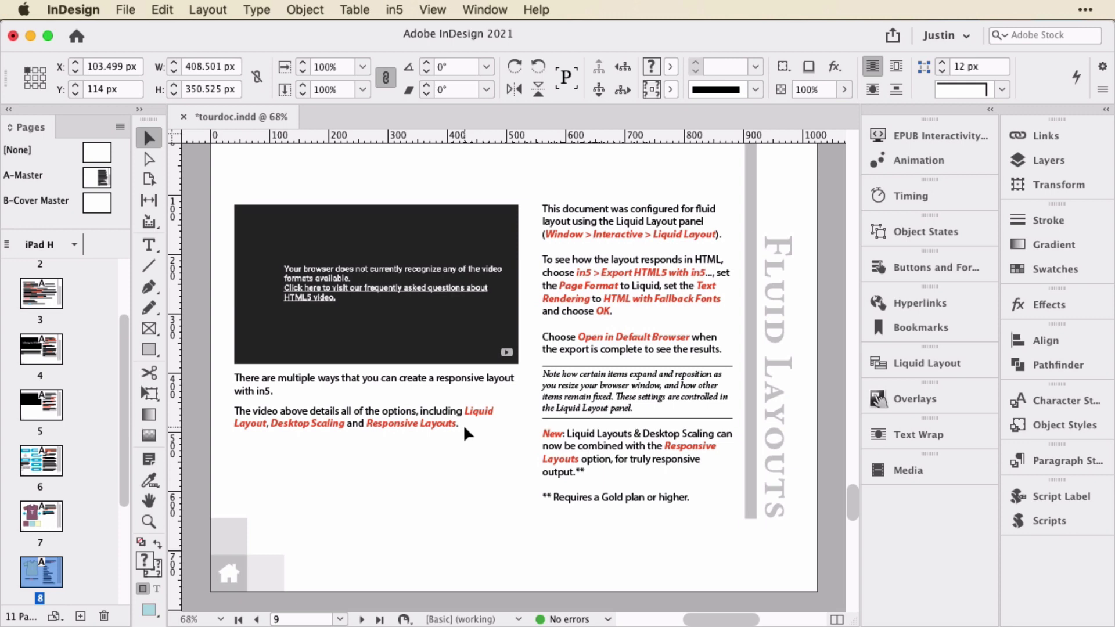
# - Check the page 9 right text frame's constraints in the Liquid Layout panel
pyautogui.click(928, 363)
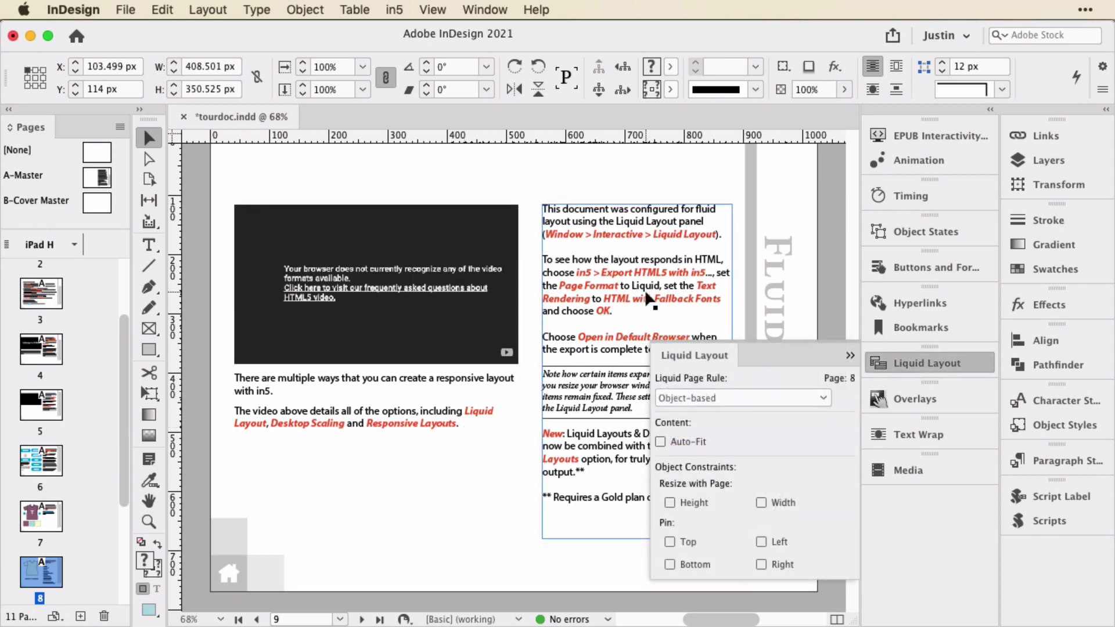
pyautogui.click(649, 299)
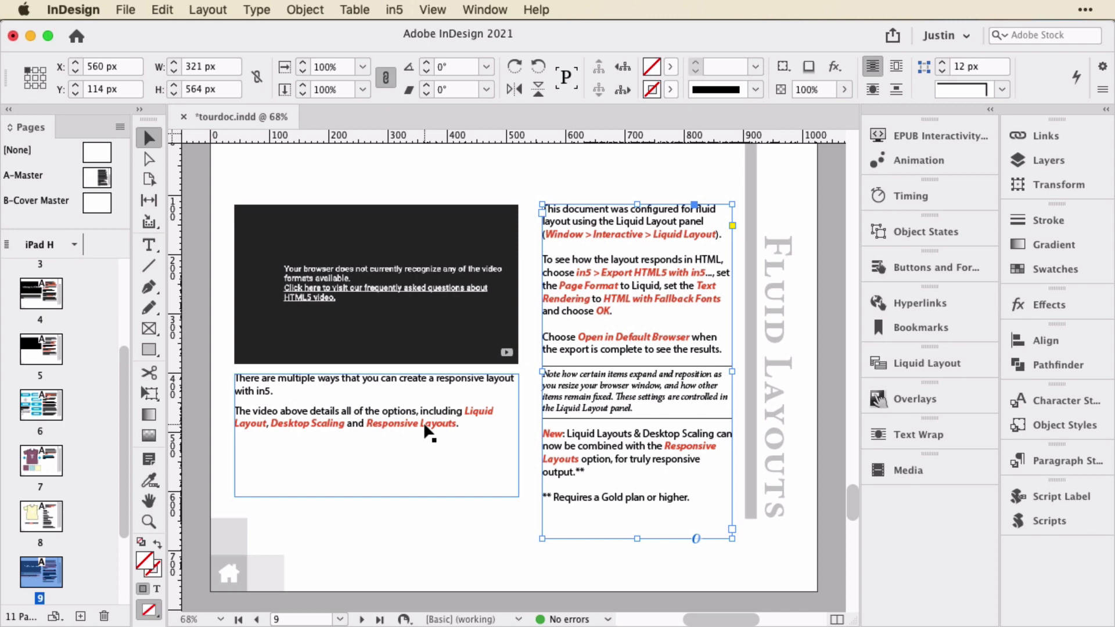
pyautogui.scroll(-20, 429, 433)
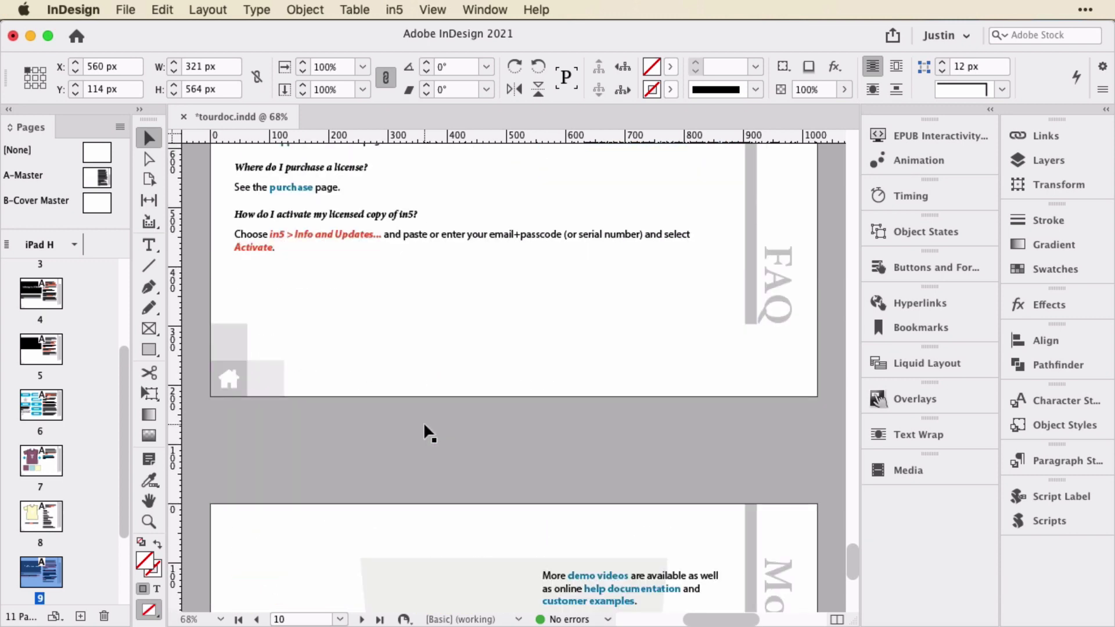
pyautogui.scroll(2, 430, 432)
pyautogui.scroll(-6, 430, 433)
pyautogui.scroll(-5, 428, 432)
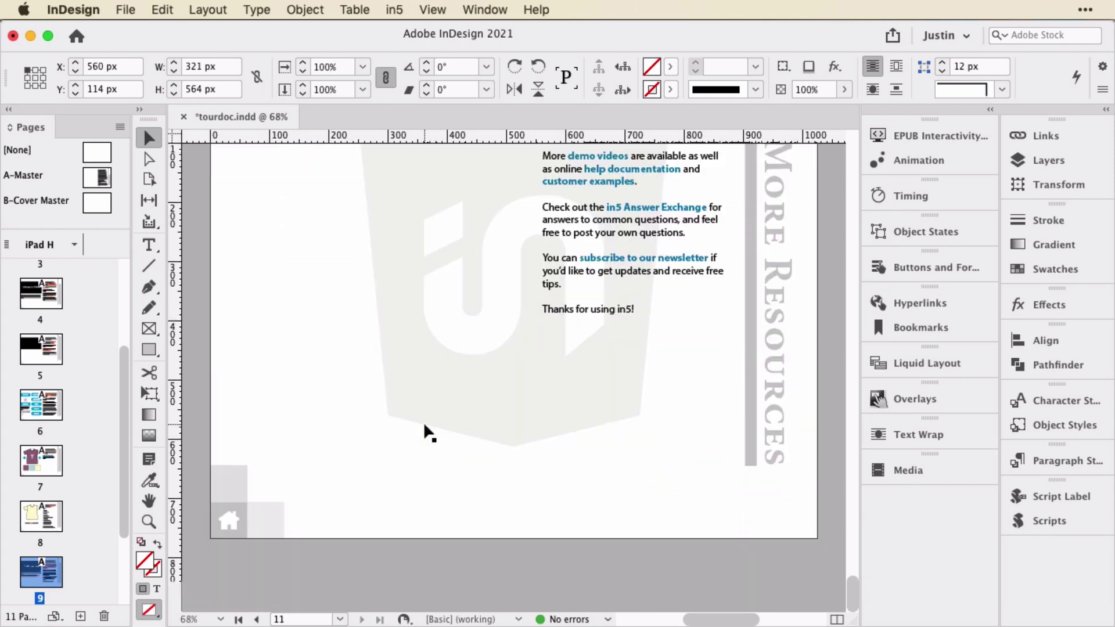
# - Select the large in5 logo background shape while scrolling through the FAQ and More Resources pages
pyautogui.click(473, 423)
pyautogui.scroll(5, 499, 432)
pyautogui.scroll(-3, 731, 343)
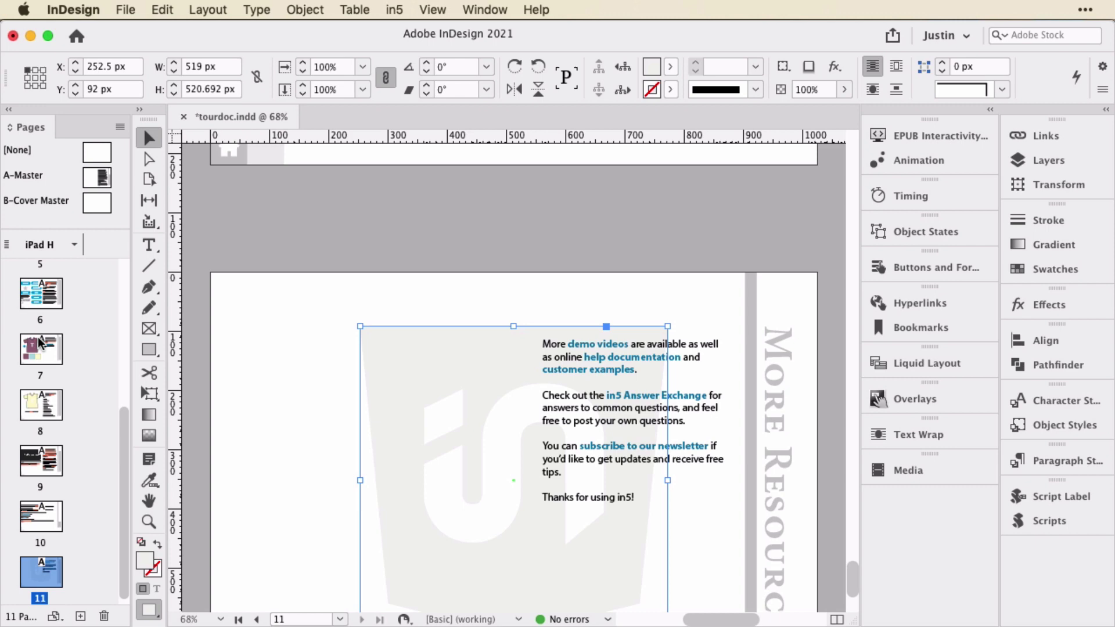
pyautogui.scroll(5, 41, 348)
# - Return to page 1 and launch the in5 Easy Export Wizard
pyautogui.doubleClick(34, 291)
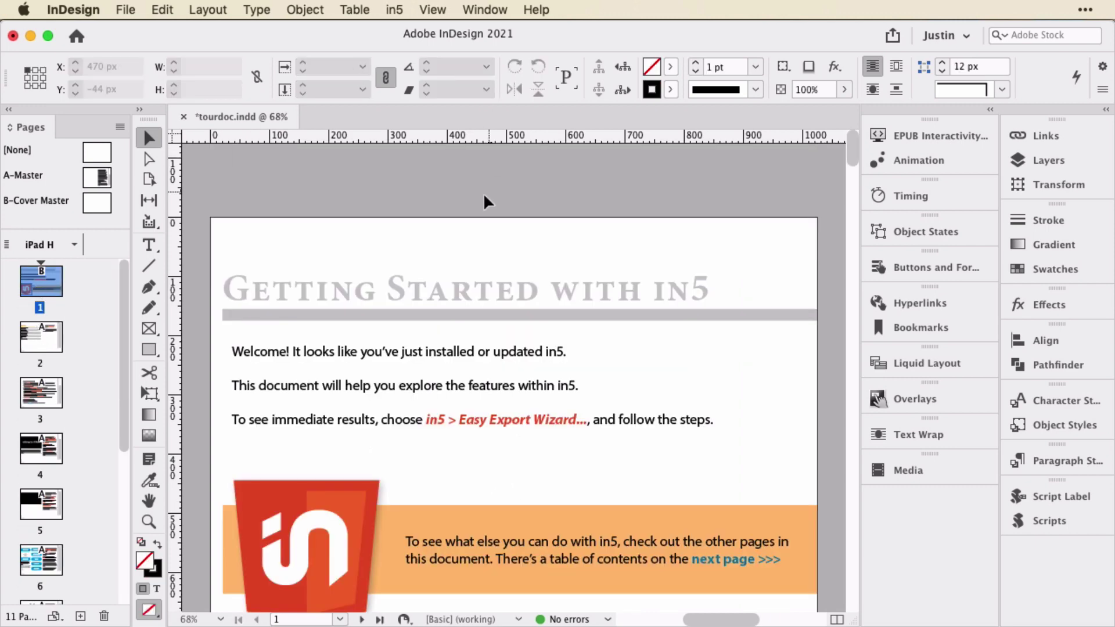
pyautogui.scroll(-1, 481, 199)
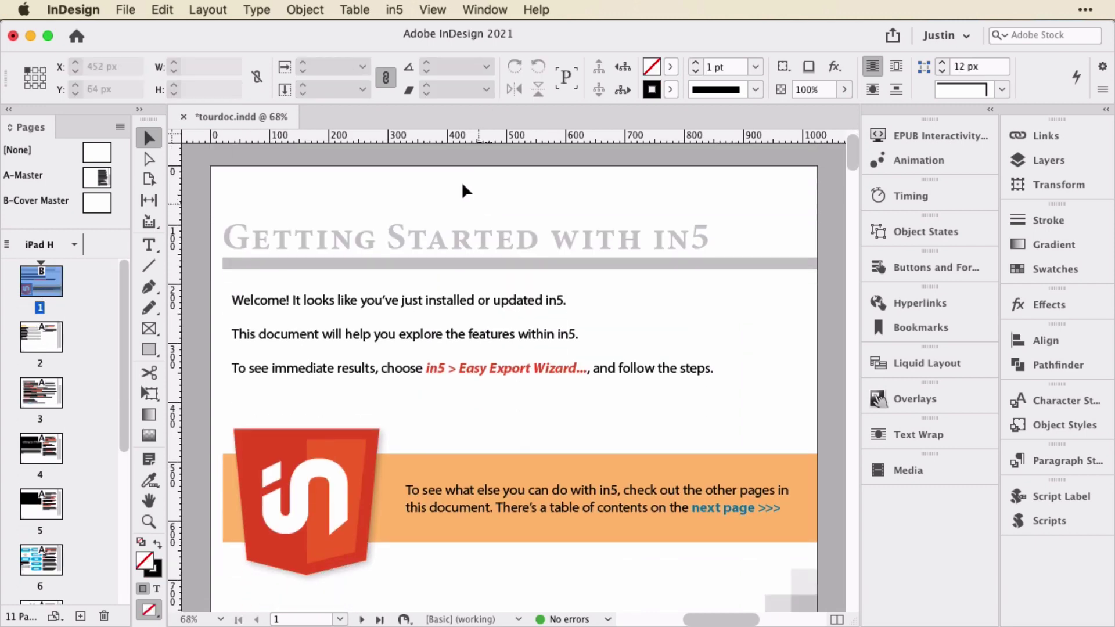
pyautogui.click(395, 9)
pyautogui.click(394, 8)
pyautogui.click(393, 8)
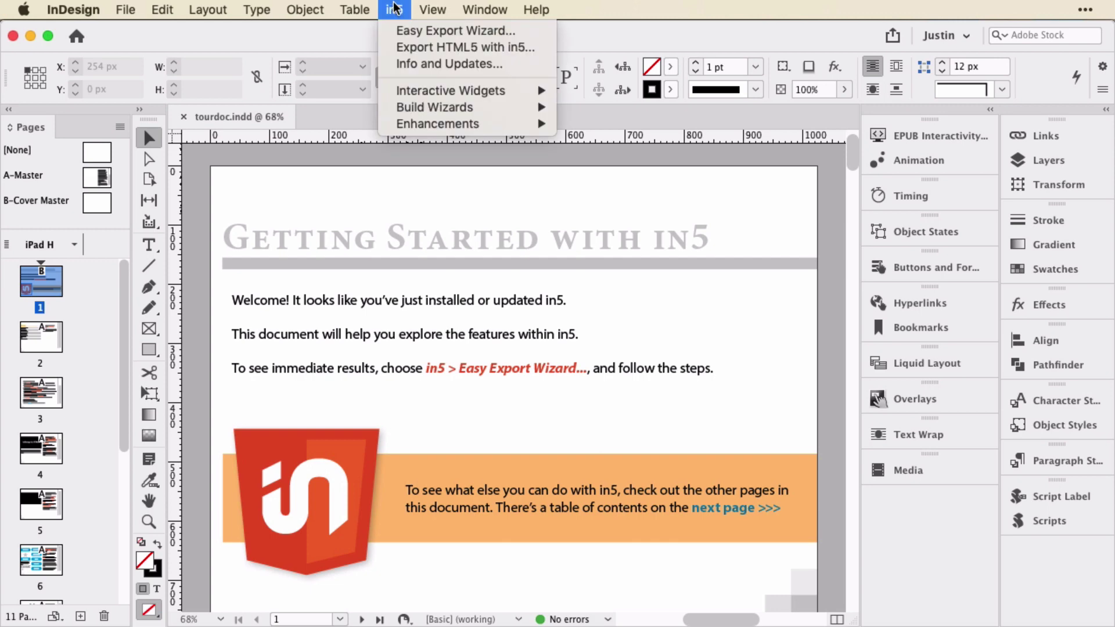
pyautogui.click(403, 31)
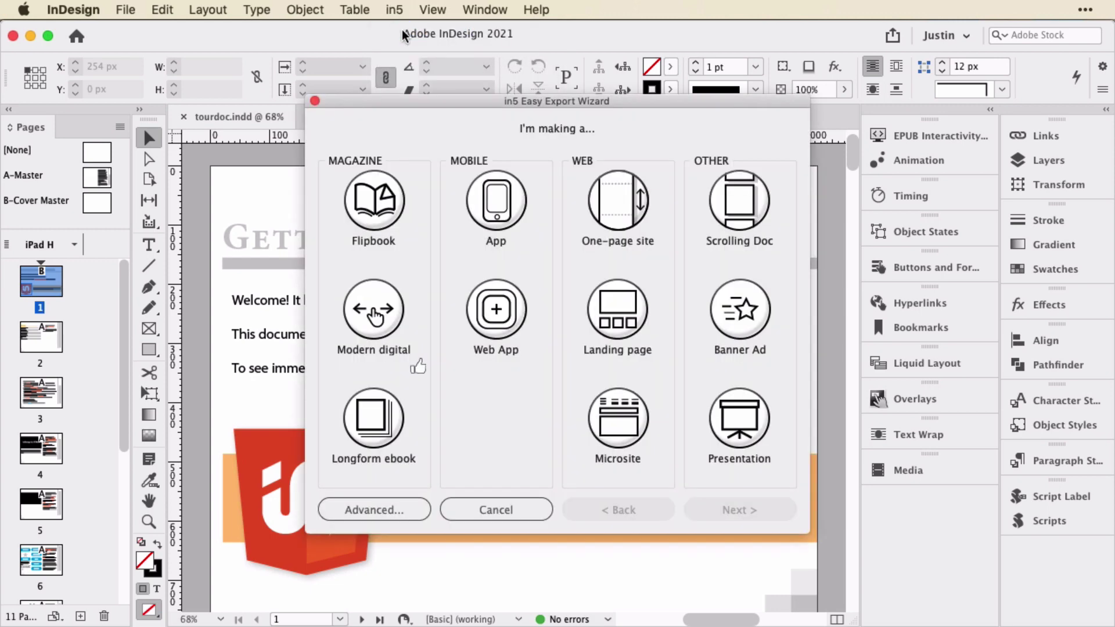
# - Choose Modern digital output with pixel perfect text, keep the title 'tour', and export to HTML5
pyautogui.click(377, 319)
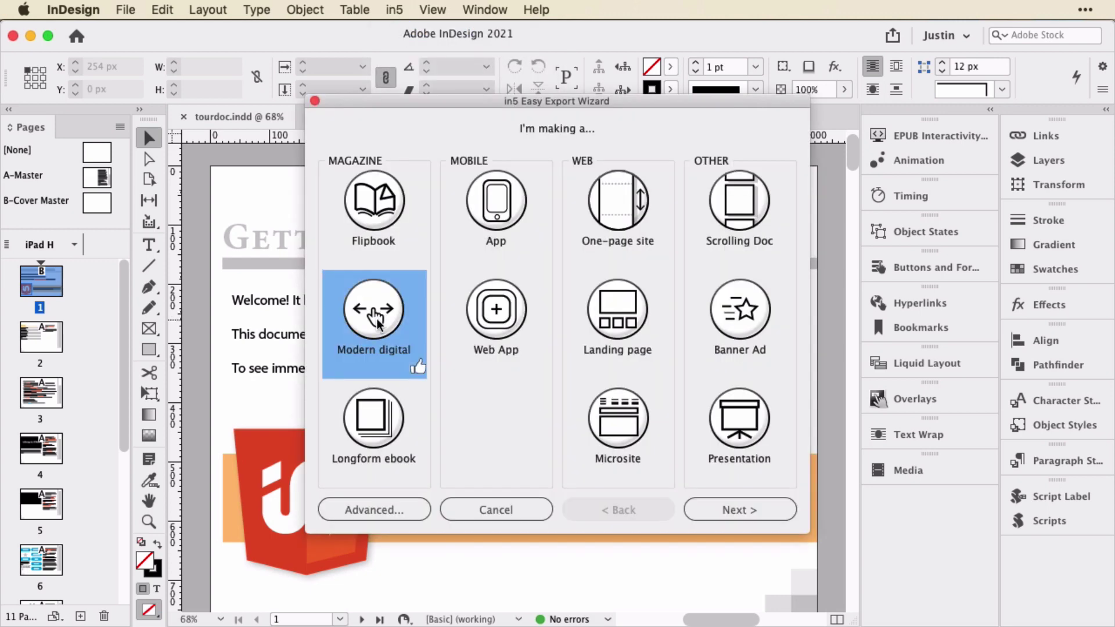
pyautogui.click(760, 518)
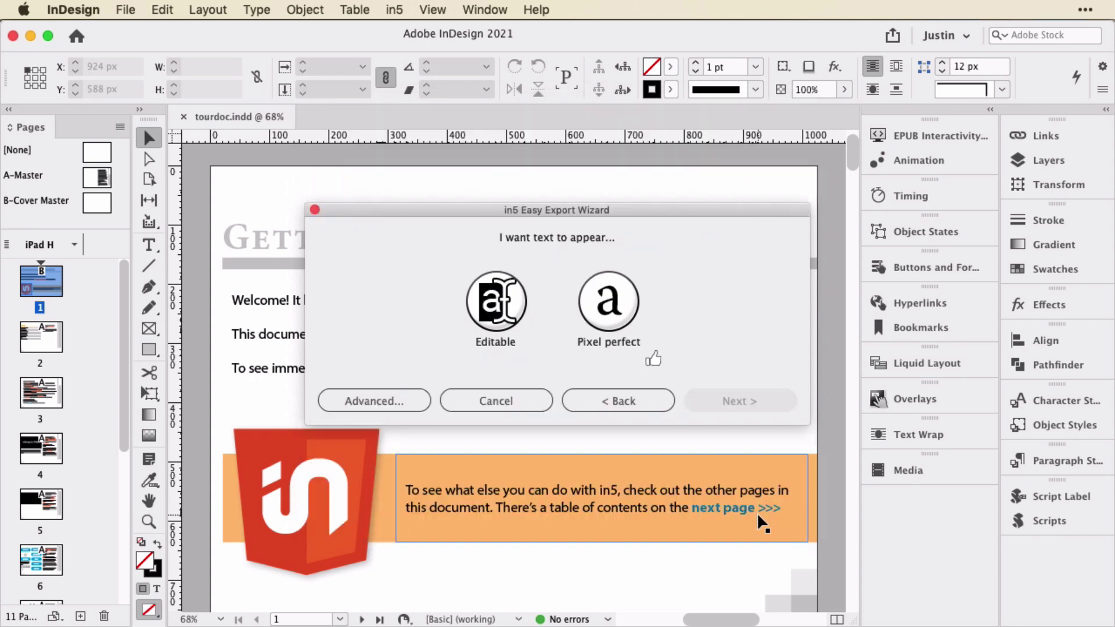
pyautogui.click(618, 325)
pyautogui.click(729, 400)
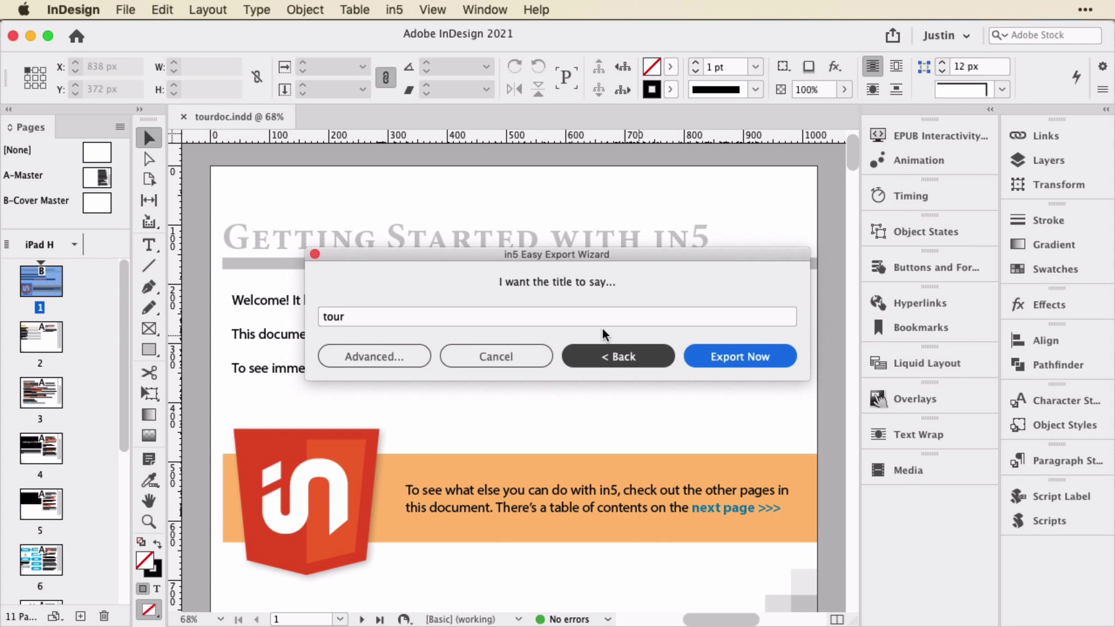
pyautogui.click(699, 360)
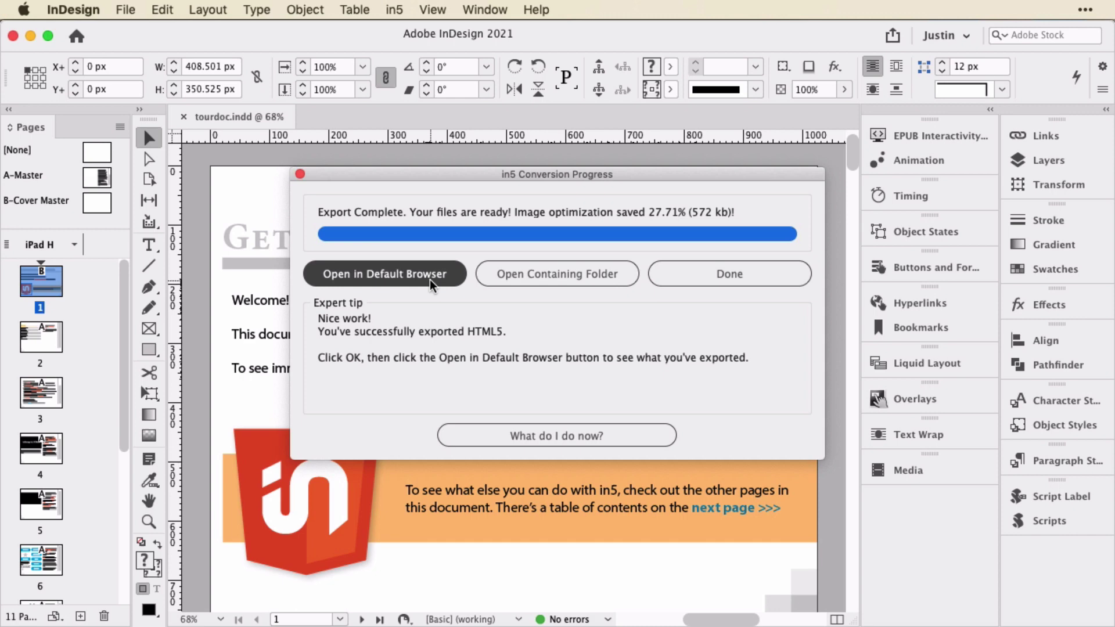
# - Open the exported tour in Chrome, reload it and advance to the next page
pyautogui.click(431, 282)
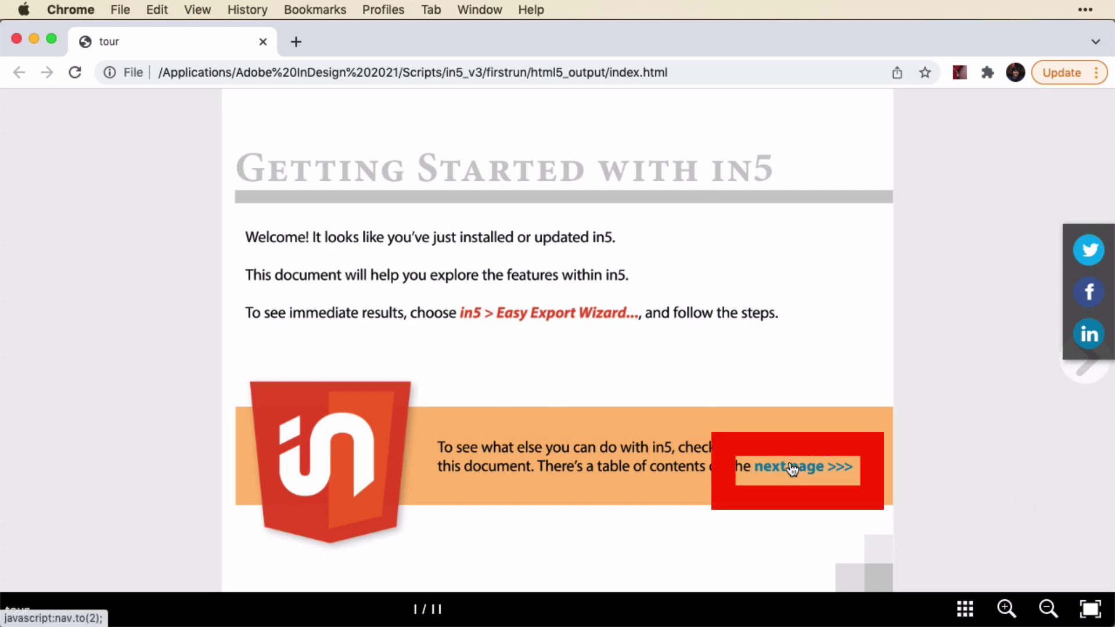
pyautogui.click(70, 72)
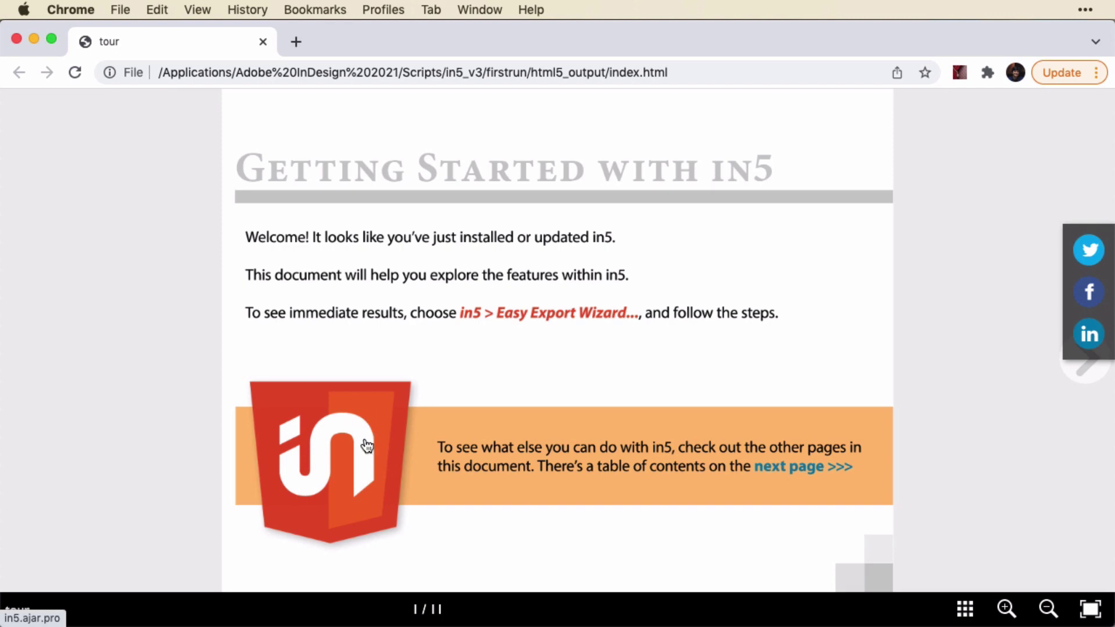
pyautogui.click(814, 469)
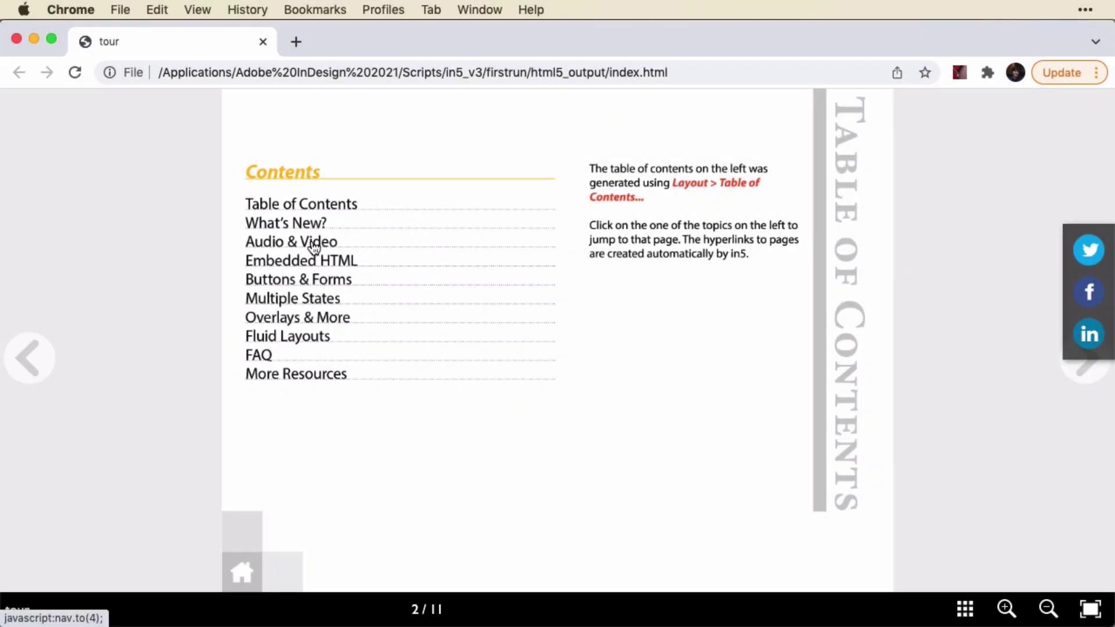
# - Play the video on the Audio & Video page, then return home and open Embedded HTML
pyautogui.click(314, 245)
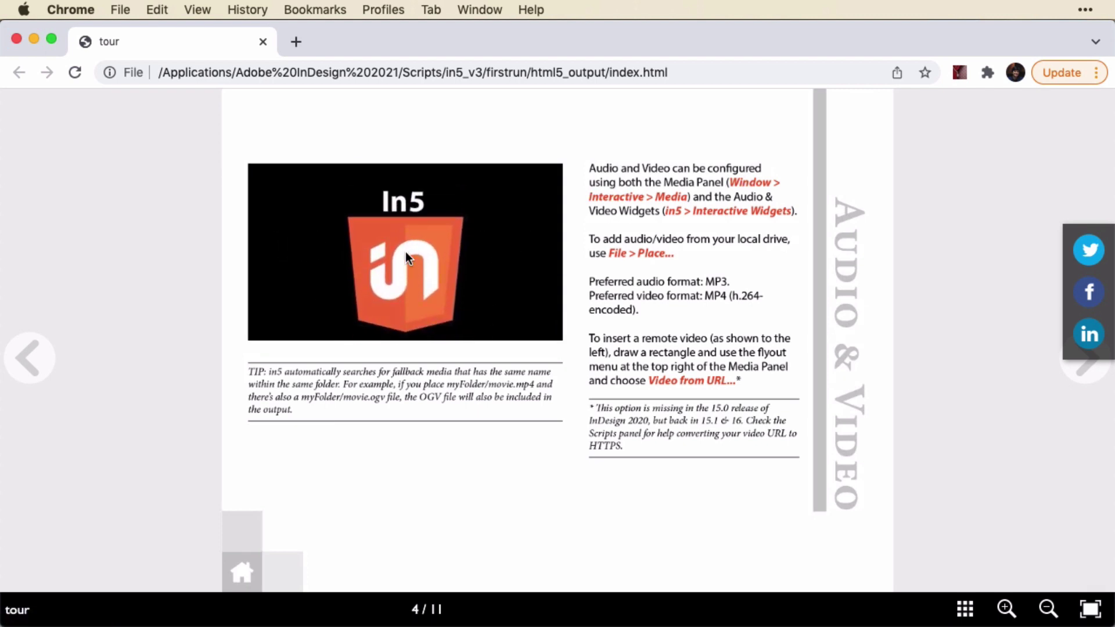
pyautogui.click(415, 266)
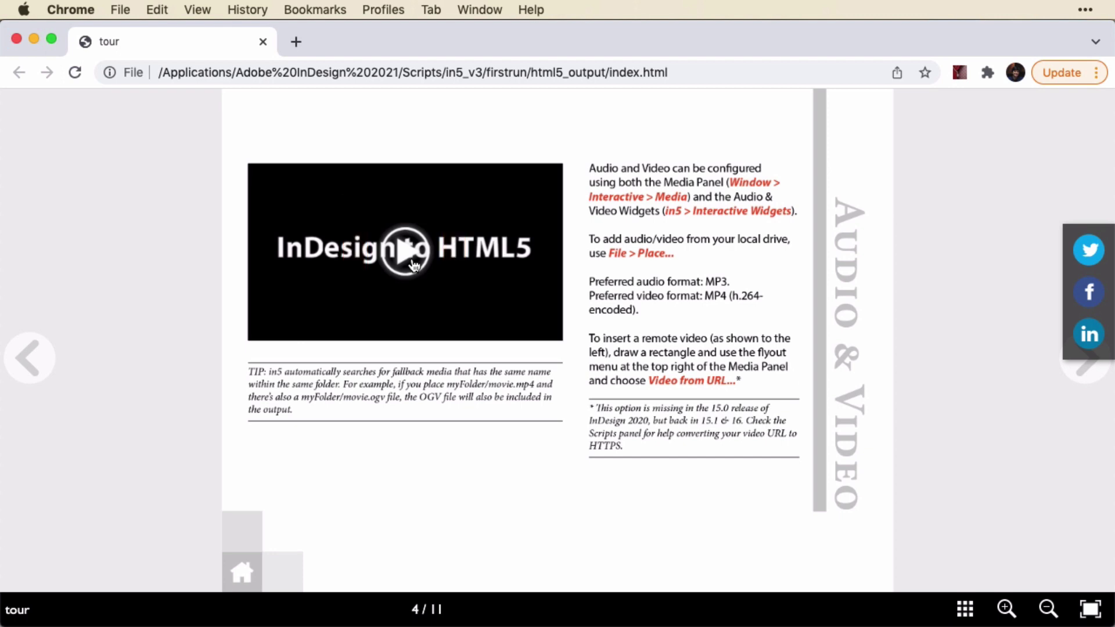
pyautogui.click(227, 574)
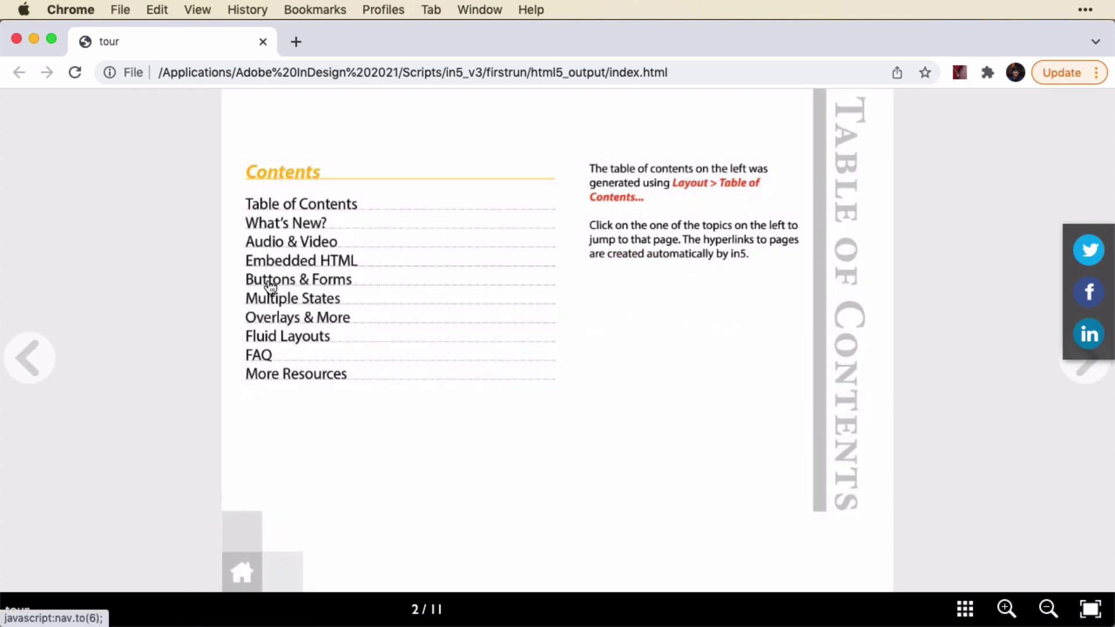
pyautogui.click(275, 262)
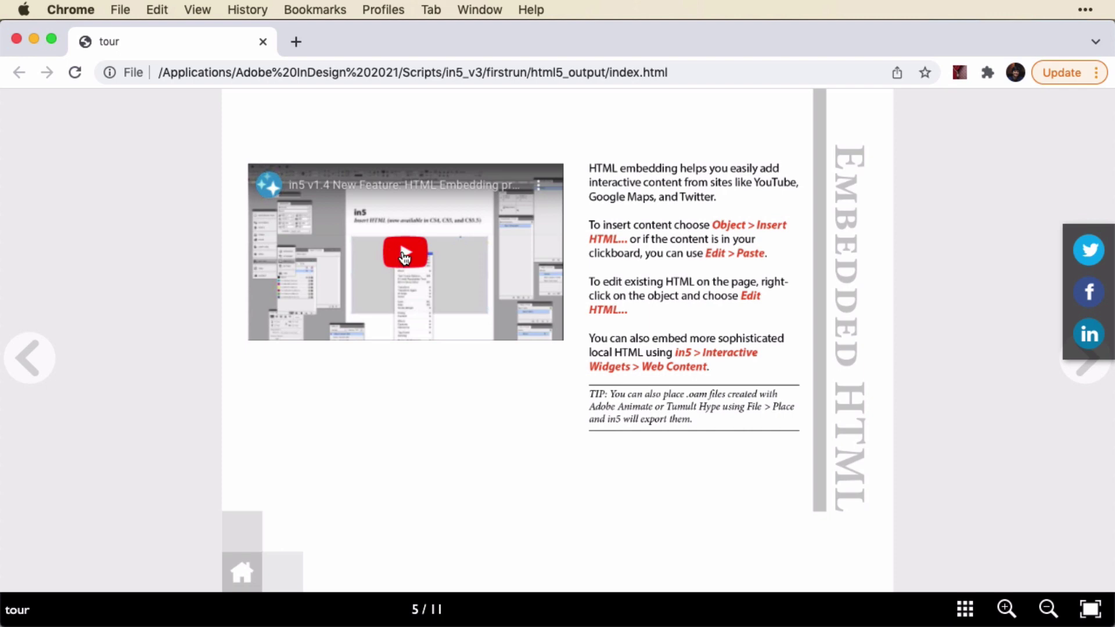
# - On the Buttons & Forms page, spin and stop the star, then hide and restore the buttons
pyautogui.click(1085, 374)
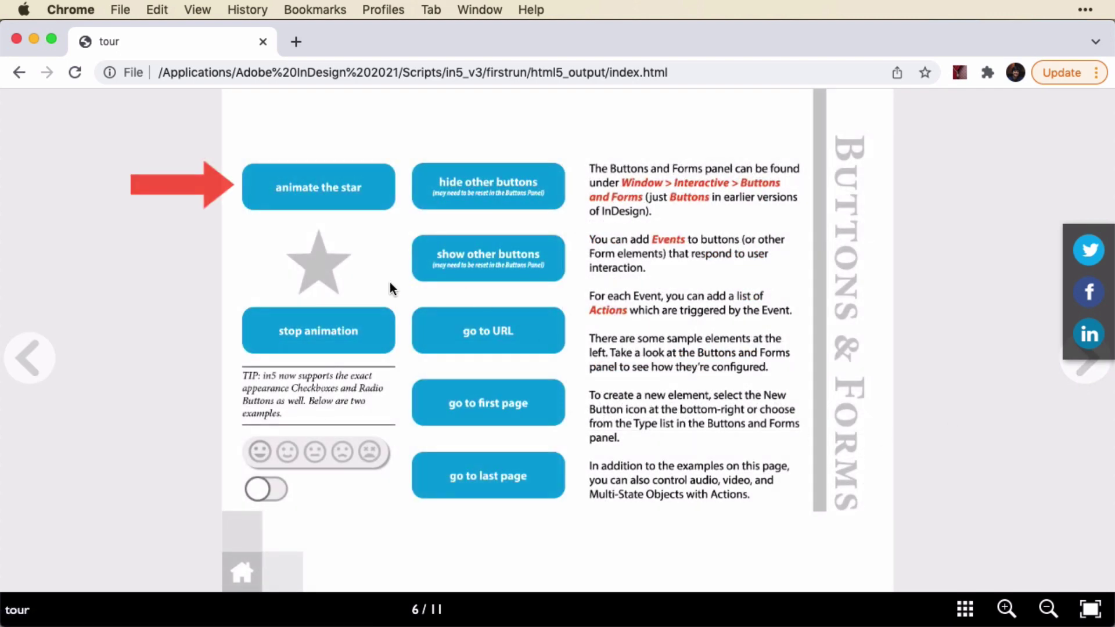
pyautogui.click(293, 177)
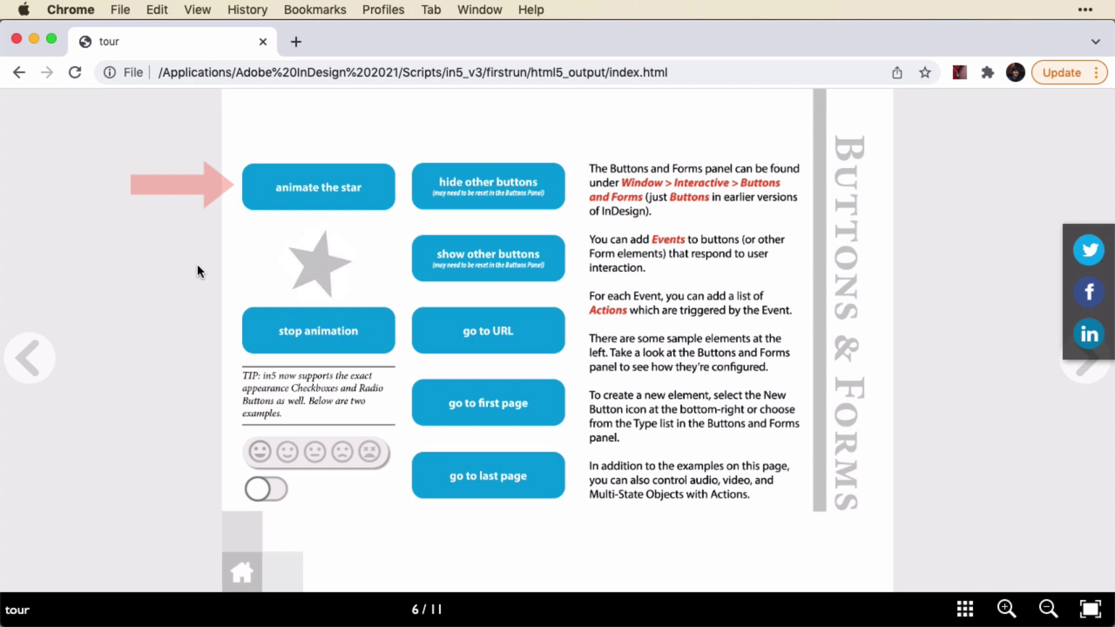
pyautogui.click(306, 349)
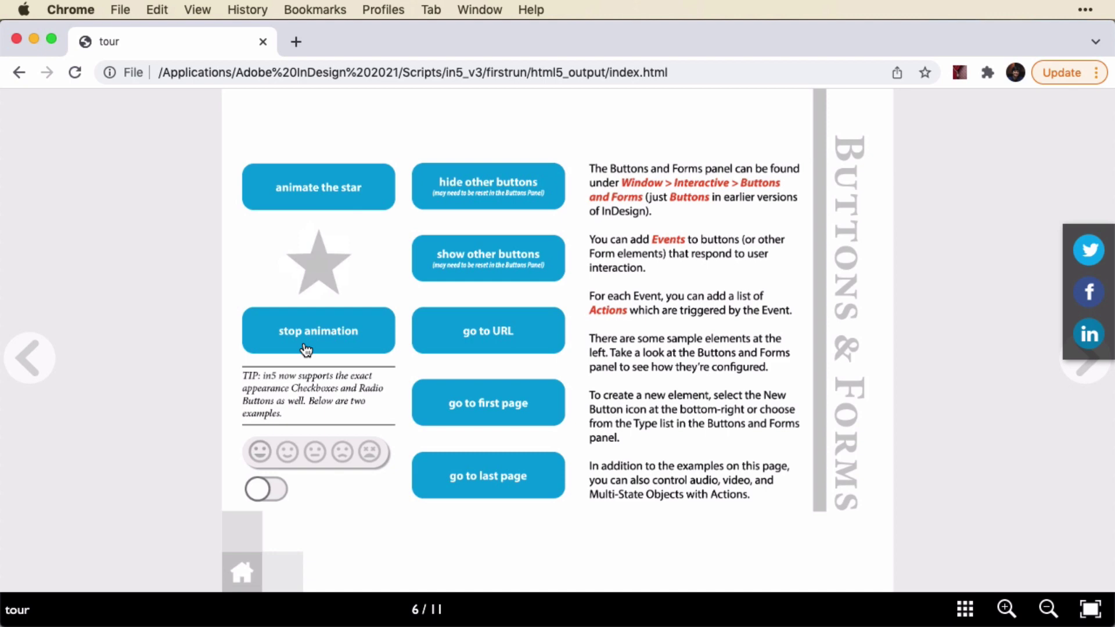
pyautogui.click(468, 185)
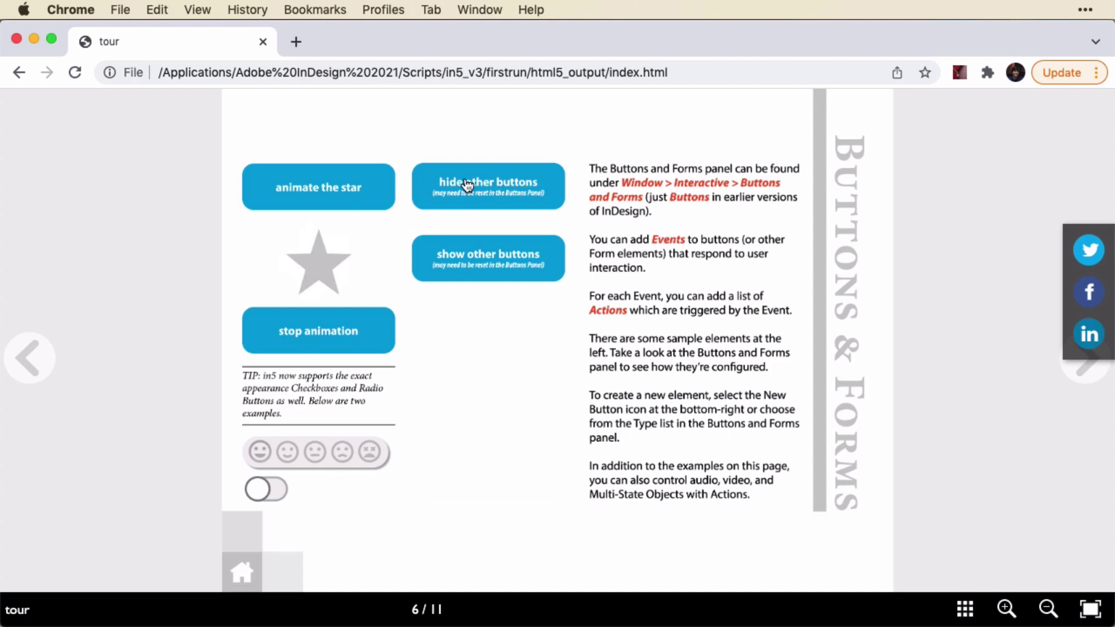
pyautogui.click(471, 258)
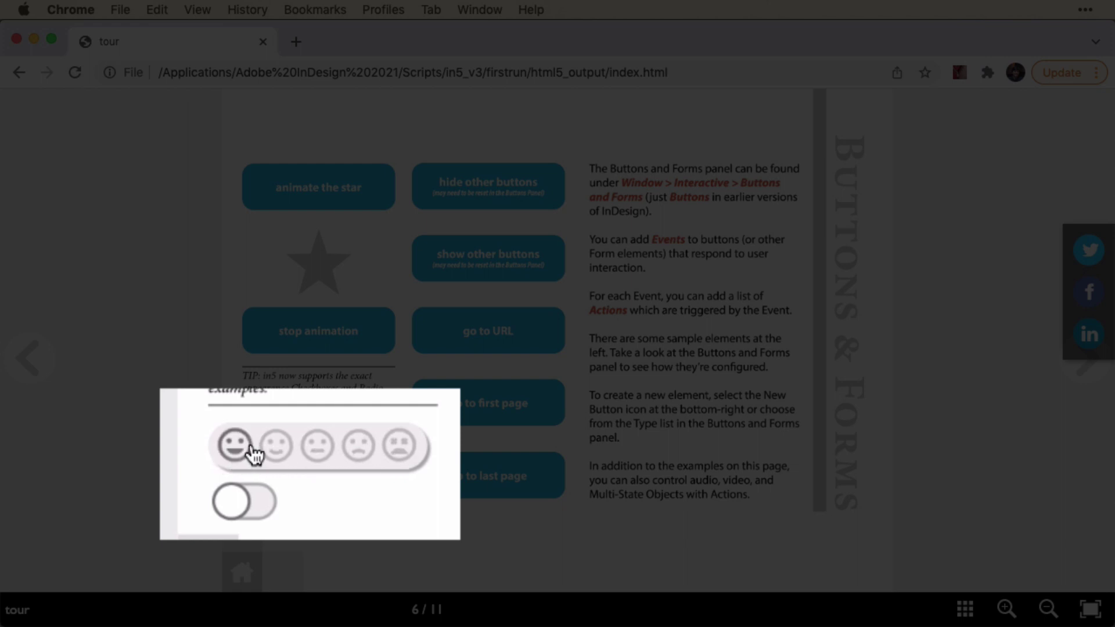
# - Pick the happiest then saddest smiley, switch the toggle on, and advance to Multiple States
pyautogui.click(231, 446)
pyautogui.click(398, 449)
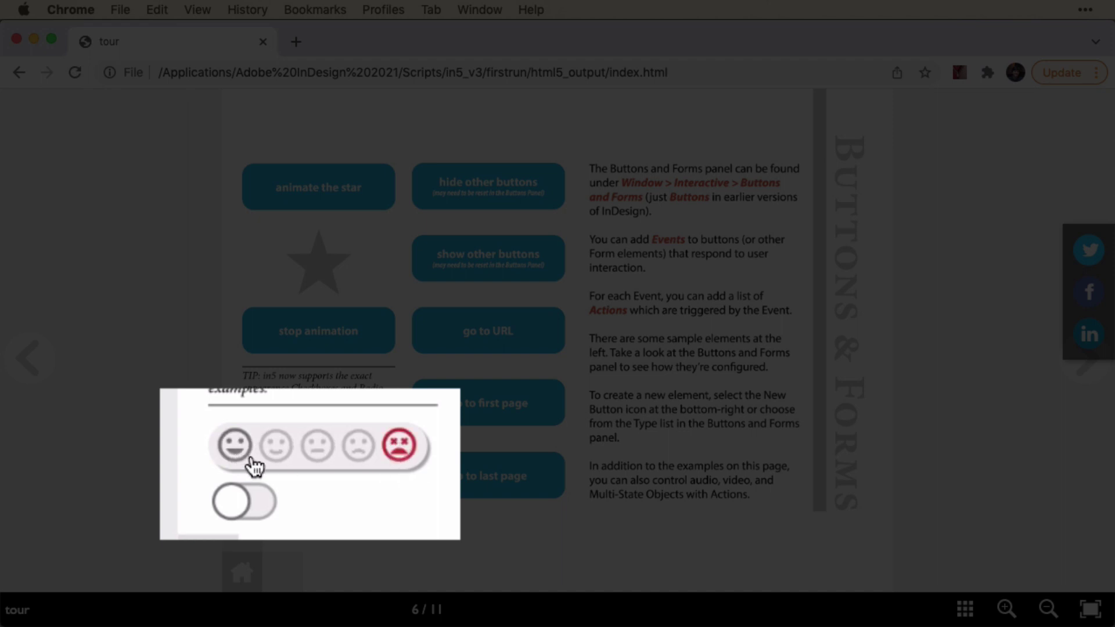
pyautogui.click(259, 508)
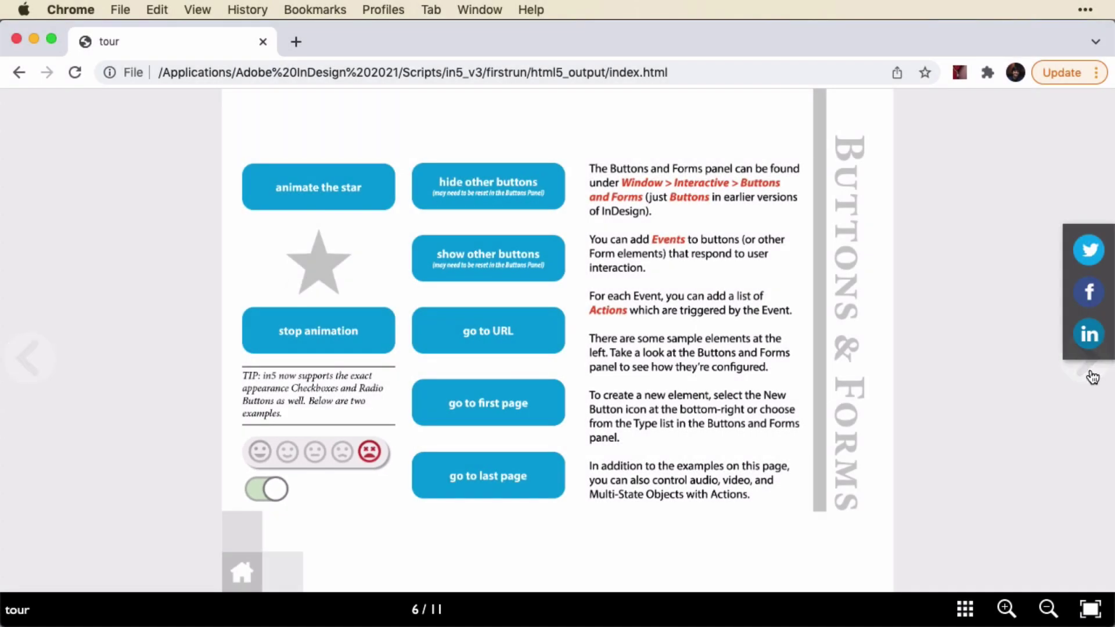
pyautogui.click(1092, 378)
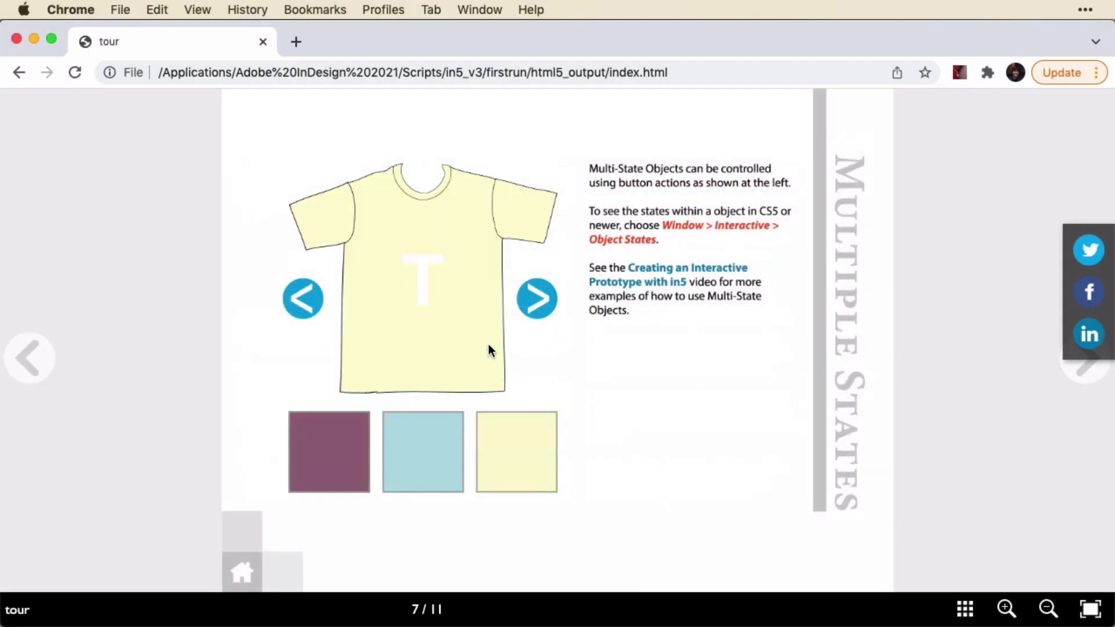
# - Cycle the T-shirt through its states and turn it blue, purple, blue and yellow via the swatches
pyautogui.click(534, 307)
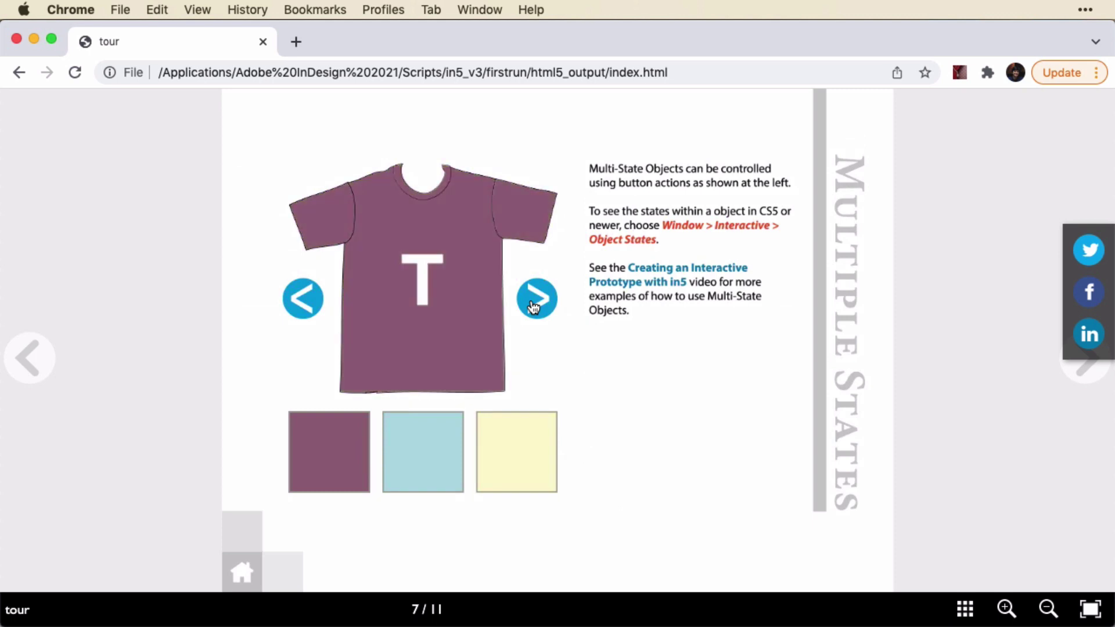
pyautogui.click(533, 303)
pyautogui.click(543, 456)
pyautogui.click(409, 472)
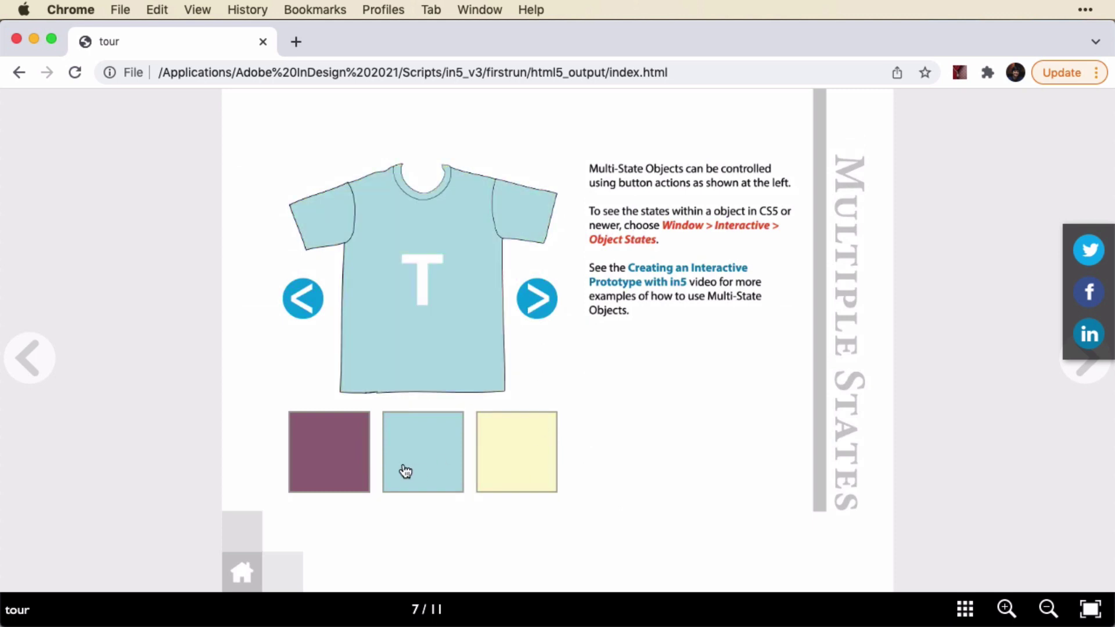
pyautogui.click(312, 485)
pyautogui.click(446, 481)
pyautogui.click(540, 453)
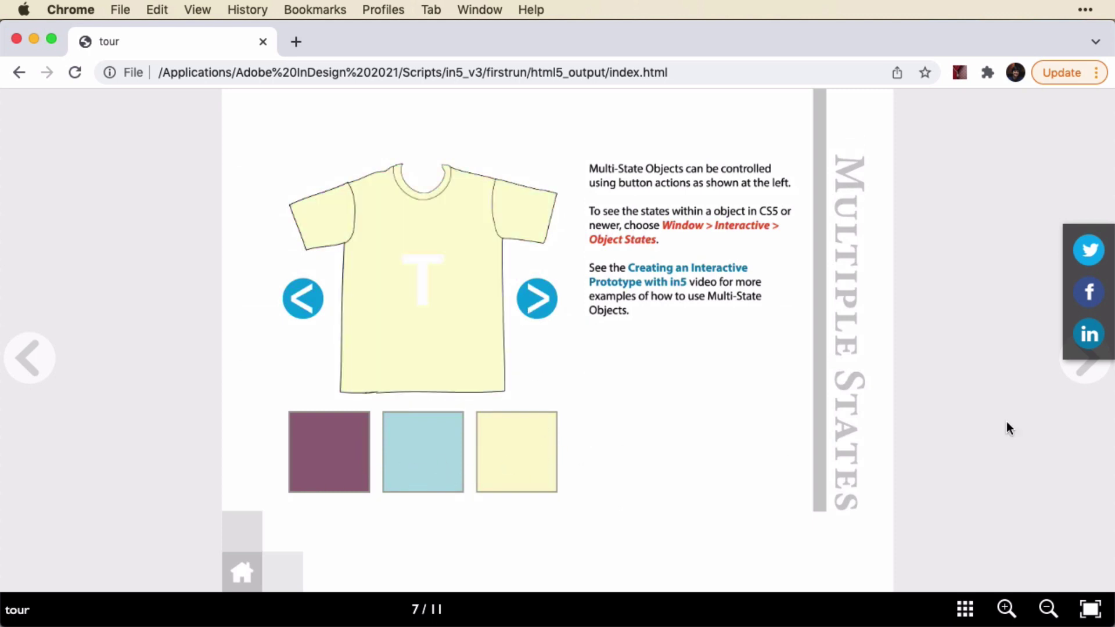
# - Page through Overlays & More, Fluid Layouts and FAQ to the final More Resources page
pyautogui.click(1085, 370)
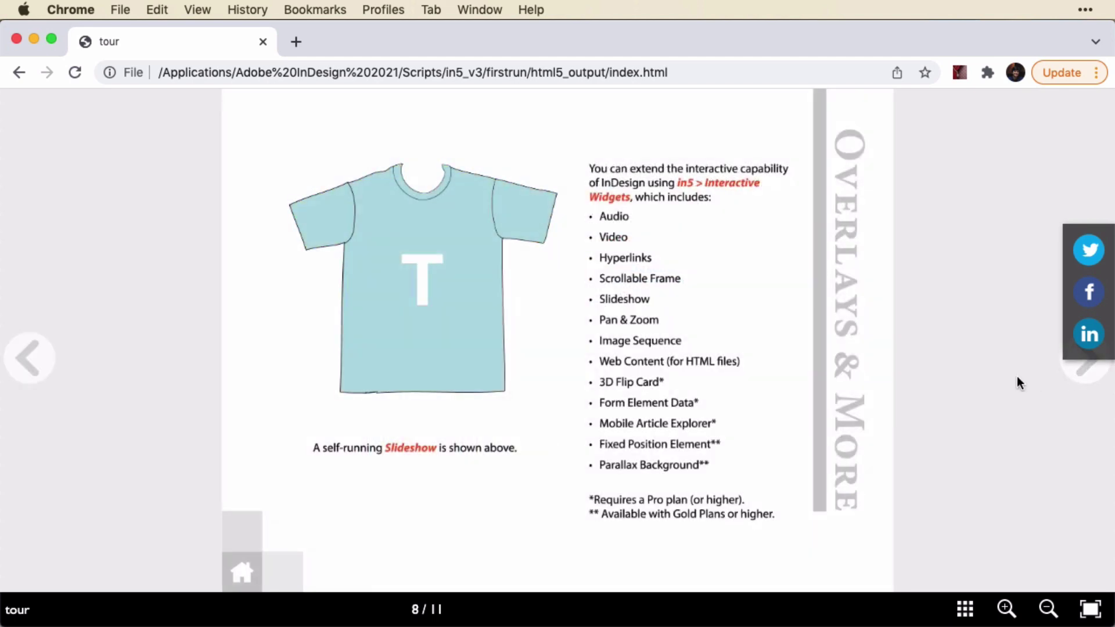
pyautogui.press('Right')
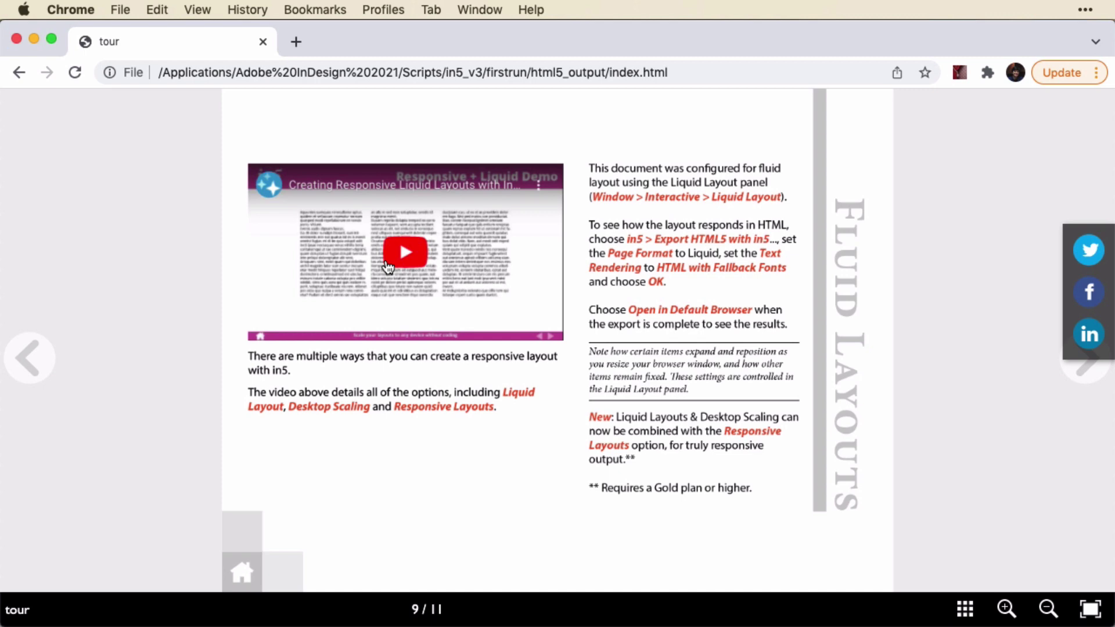
pyautogui.click(1087, 372)
pyautogui.click(1088, 372)
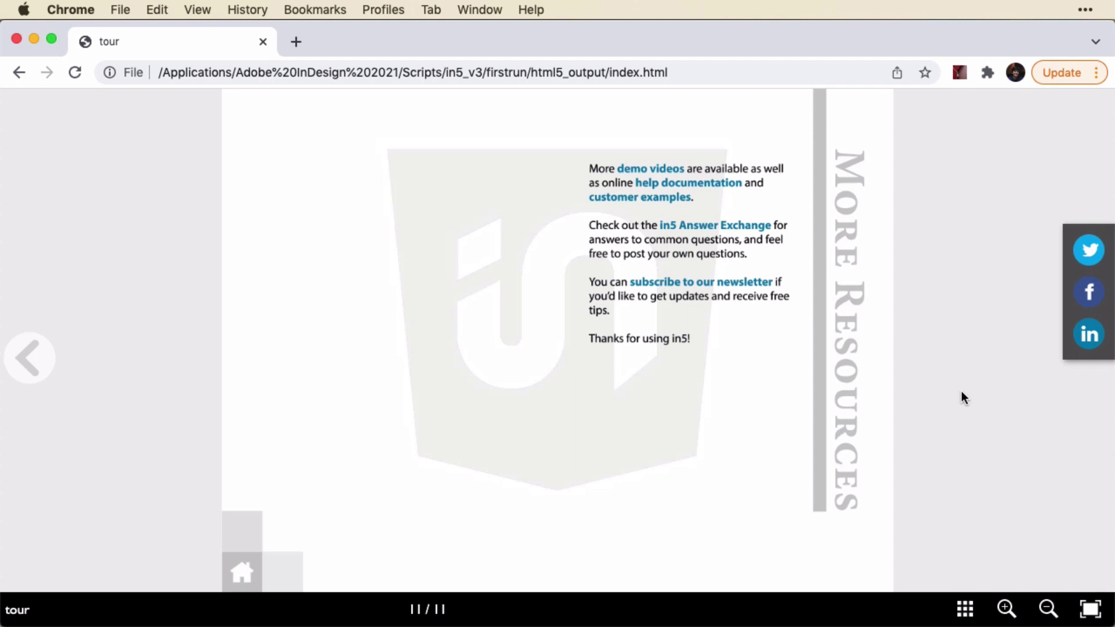
# - Select the exported page's address in Chrome and switch back to InDesign
pyautogui.click(688, 76)
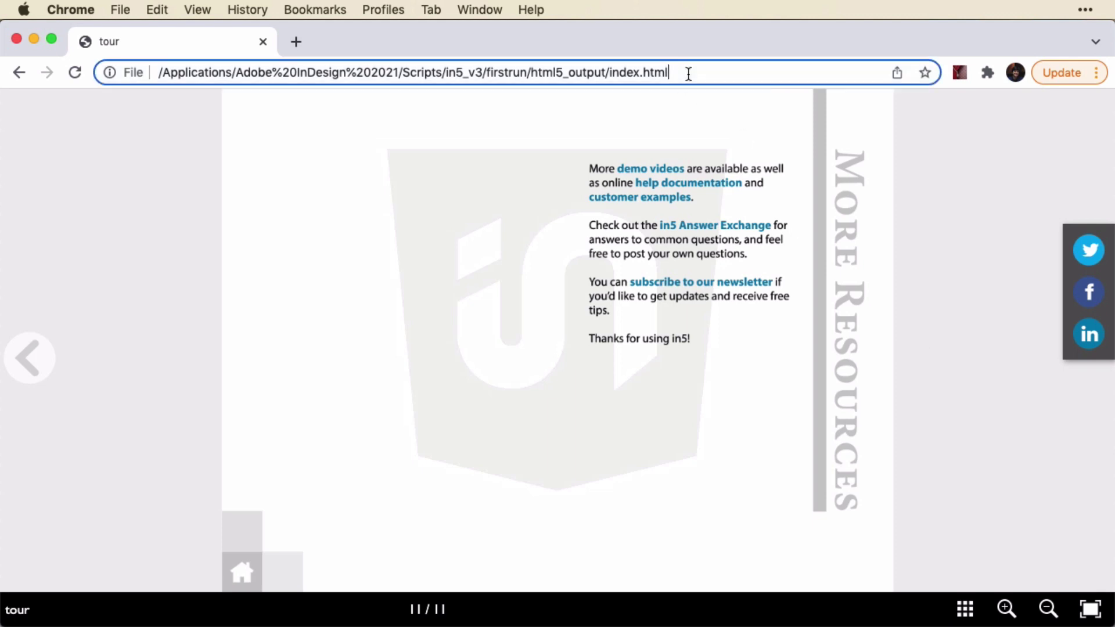
pyautogui.press('super+Tab')
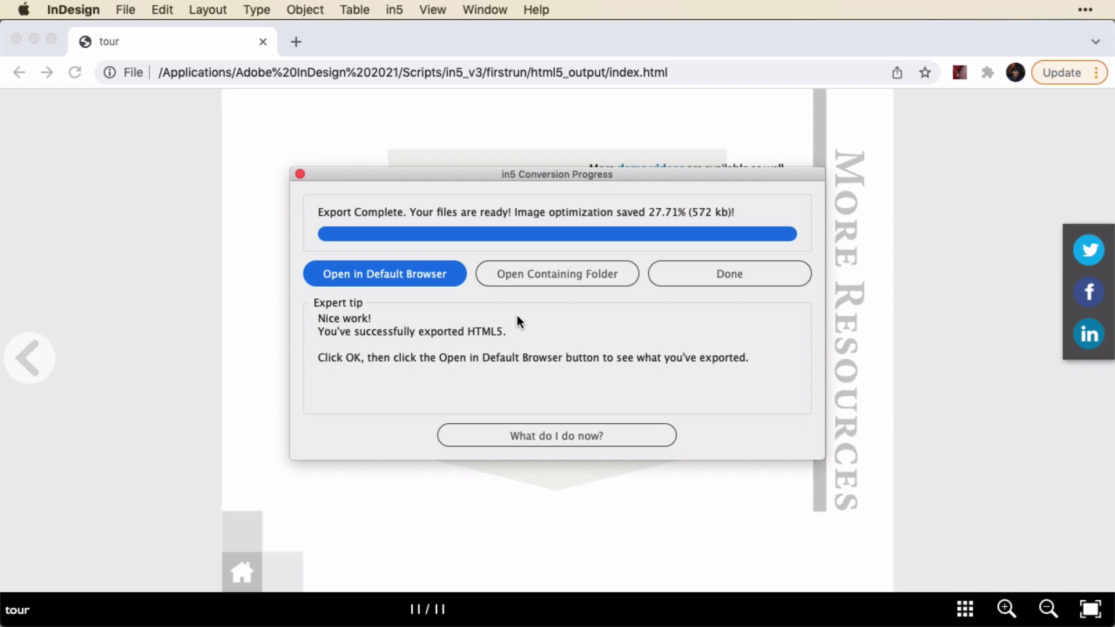
# - Open the 'What do I do now?' guide from the in5 dialog and scroll down to its FAQs
pyautogui.click(614, 436)
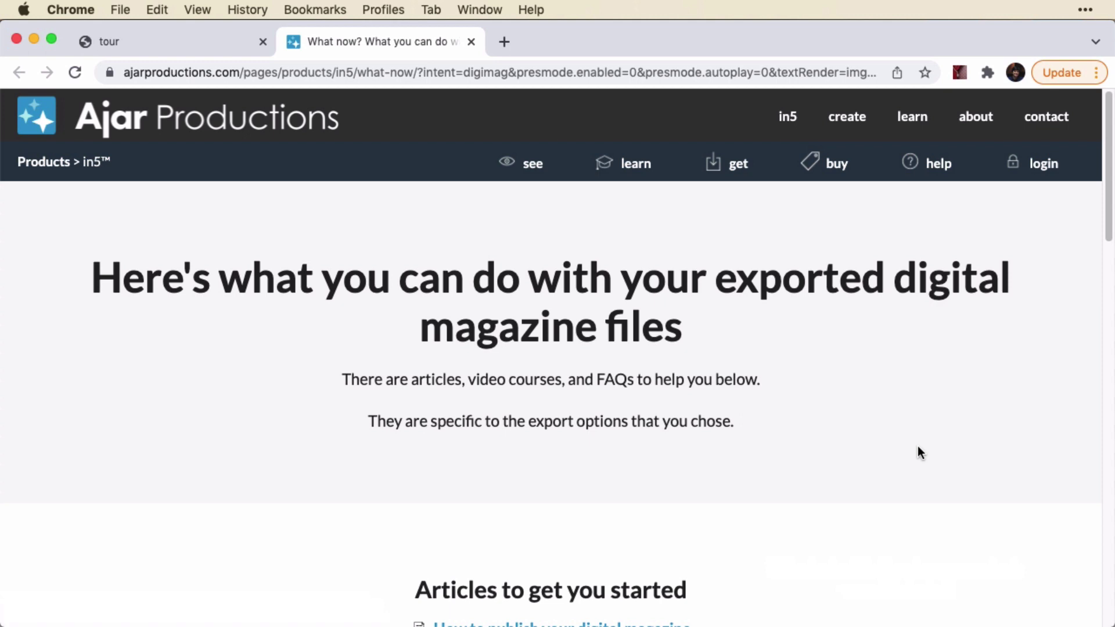
pyautogui.scroll(-5, 912, 444)
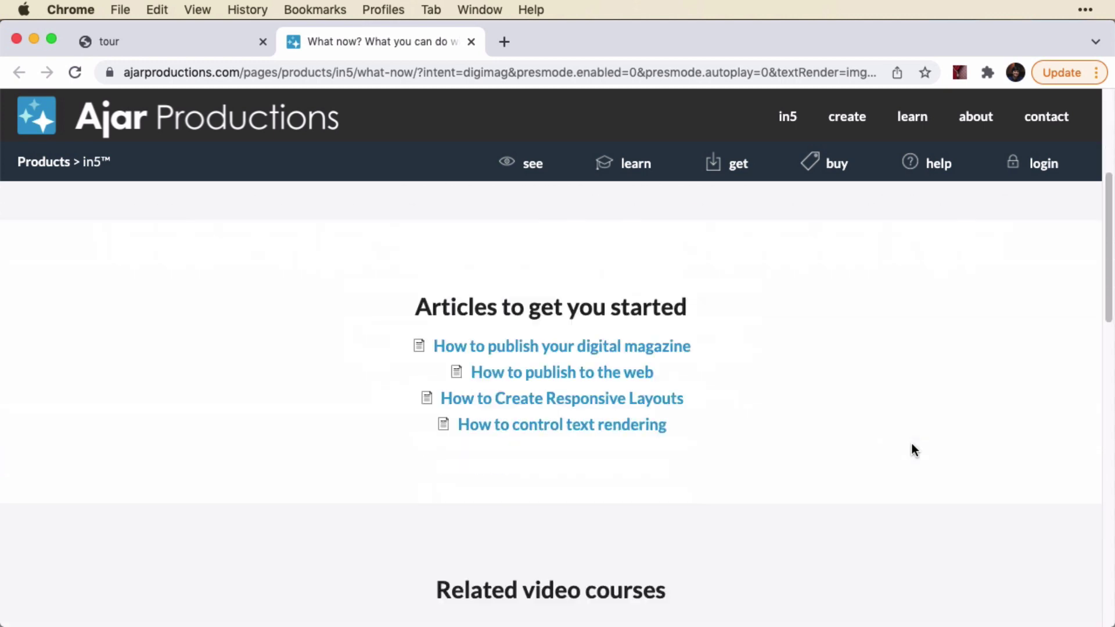
pyautogui.scroll(-6, 912, 450)
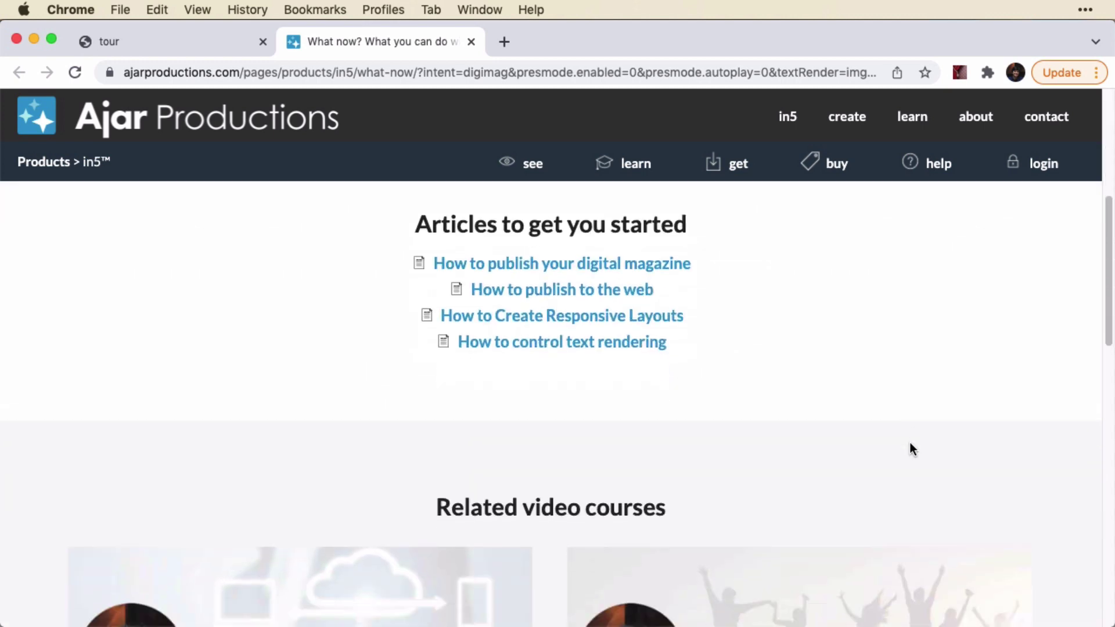
pyautogui.scroll(-7, 912, 451)
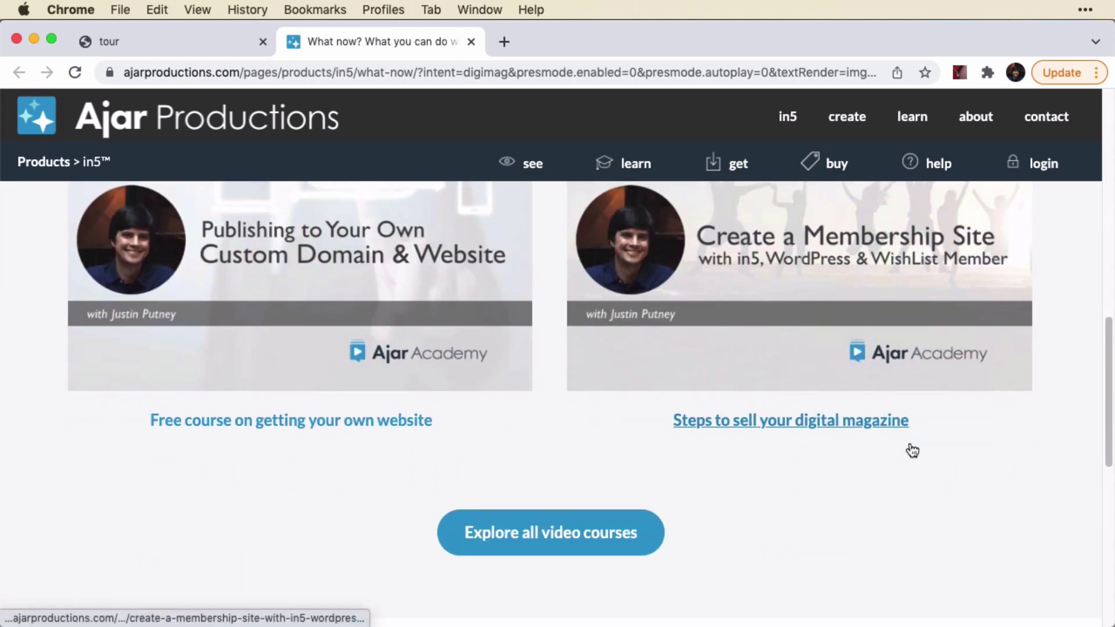
pyautogui.scroll(-2, 912, 451)
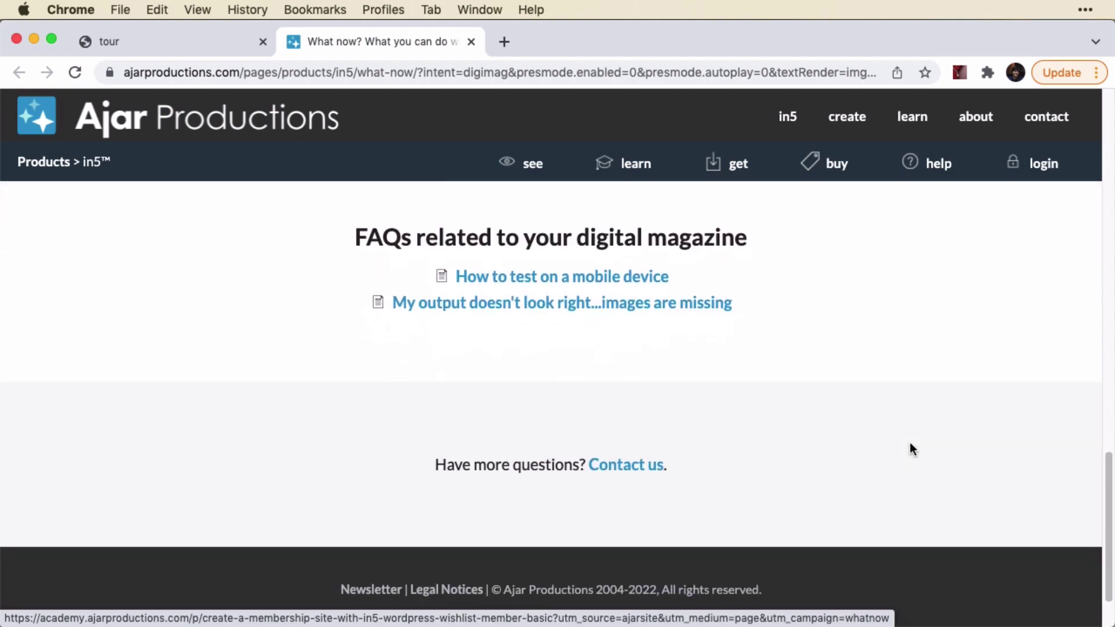